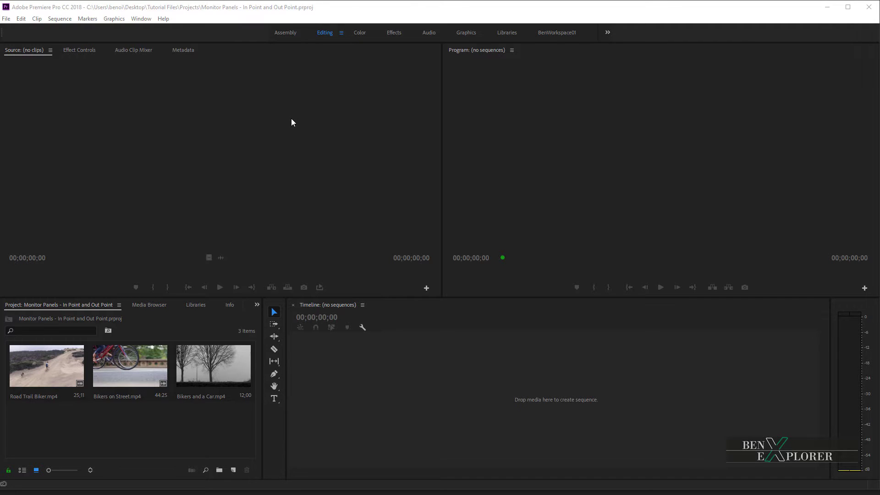
Open Bikers and a Car.mp4 in the Source Monitor and scrub through its footage
double_click(215, 372)
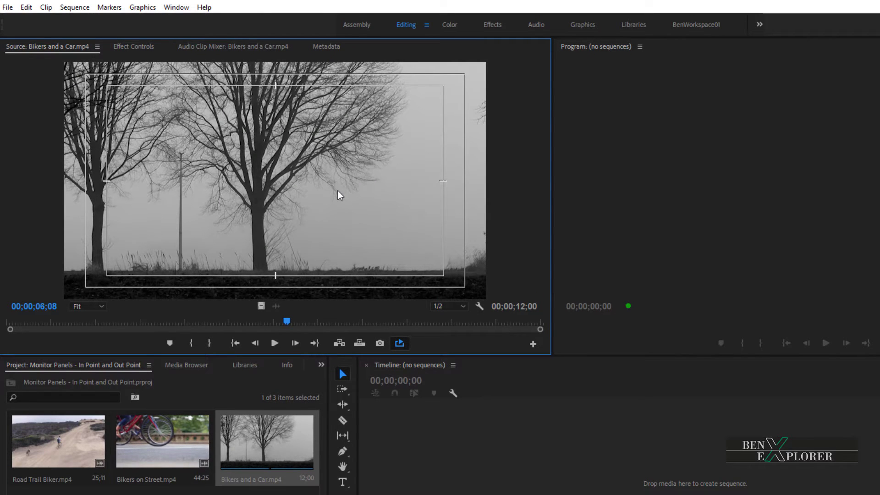
left_click_drag(284, 322, 24, 323)
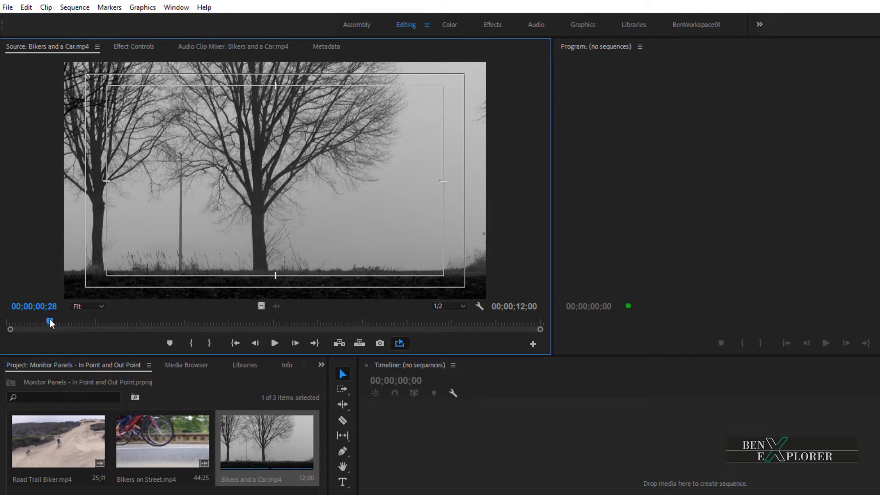
left_click_drag(90, 321, 334, 323)
left_click_drag(20, 322, 16, 323)
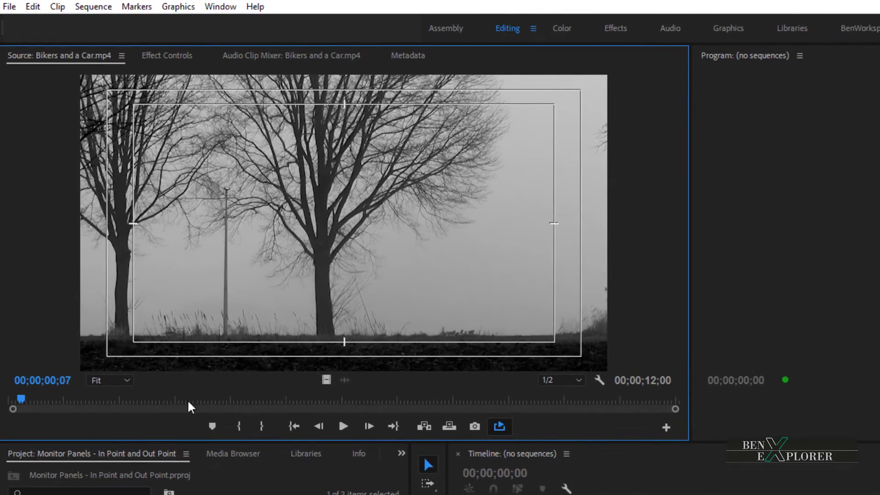
Mark an In point at 00;00;02;24 and an Out point at 00;00;05;22 on Bikers and a Car.mp4 in the Source Monitor
left_click_drag(22, 399, 166, 415)
left_click(237, 429)
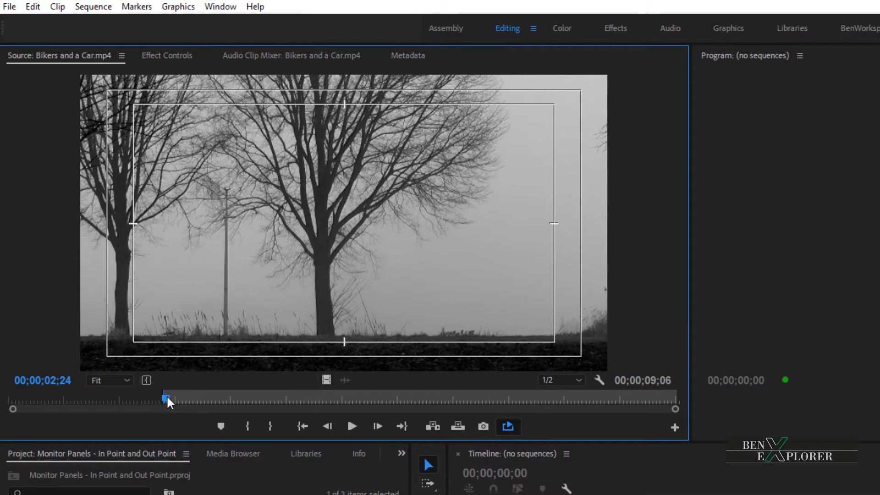
left_click_drag(167, 403, 326, 420)
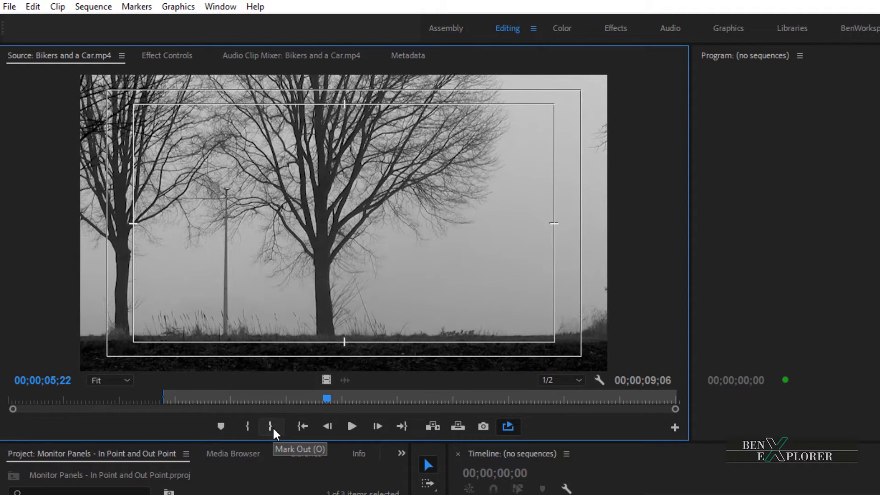
left_click(272, 430)
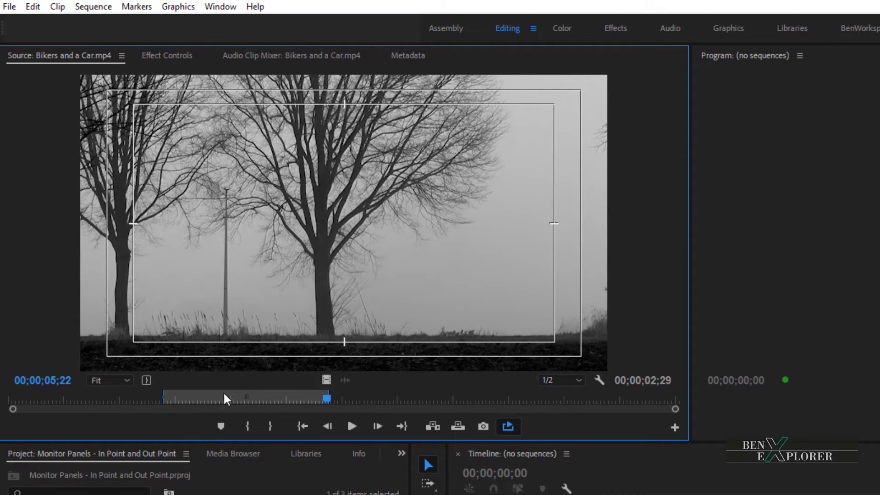
Play the source clip with loop playback turned off and view the Source Monitor's Button Editor
left_click(508, 426)
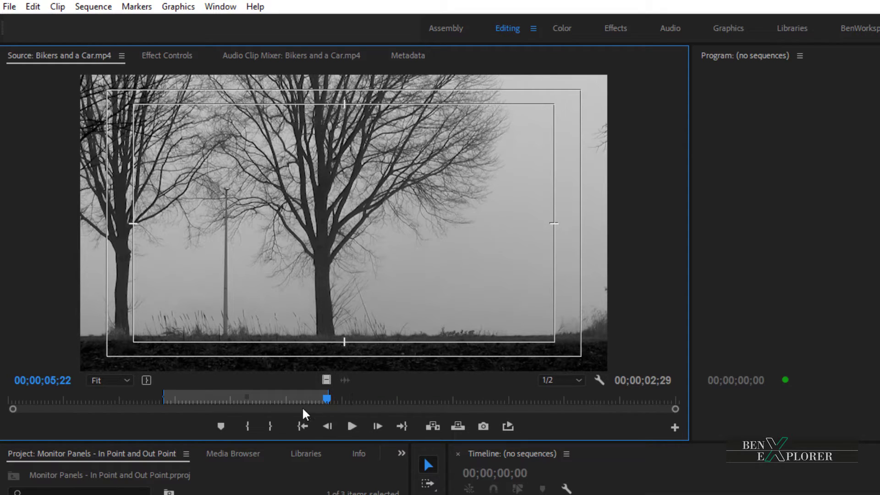
left_click(356, 435)
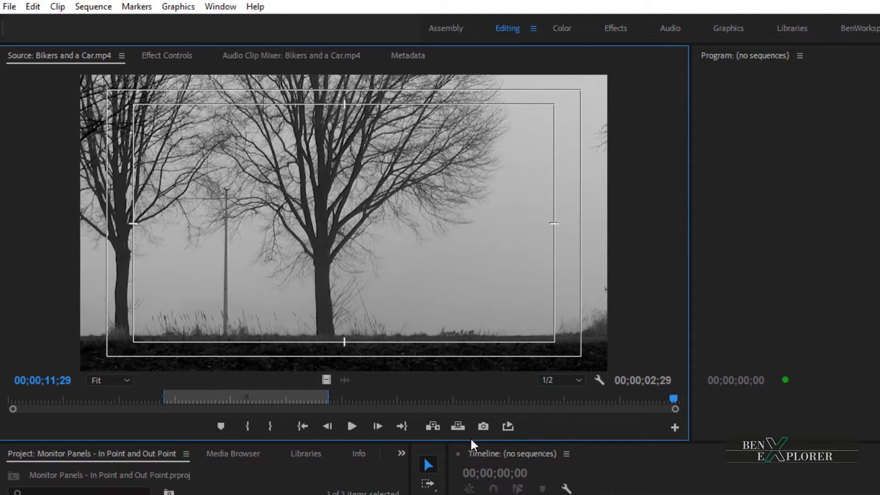
left_click(675, 427)
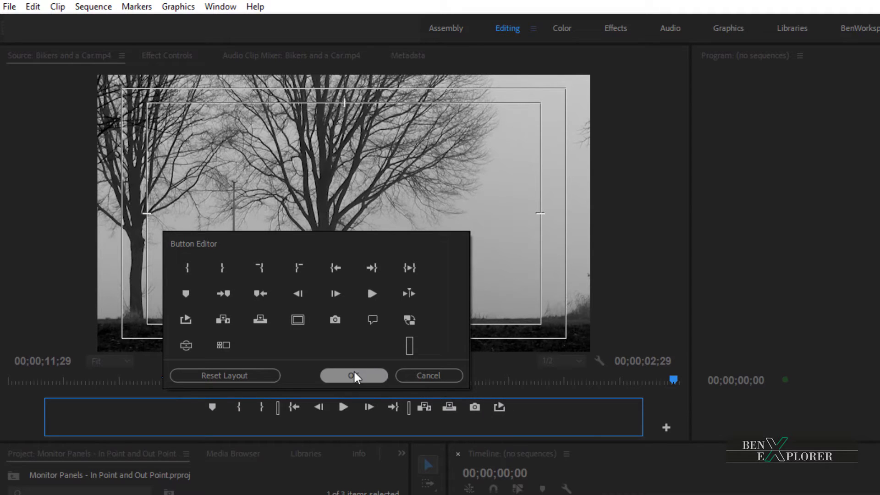
left_click(406, 373)
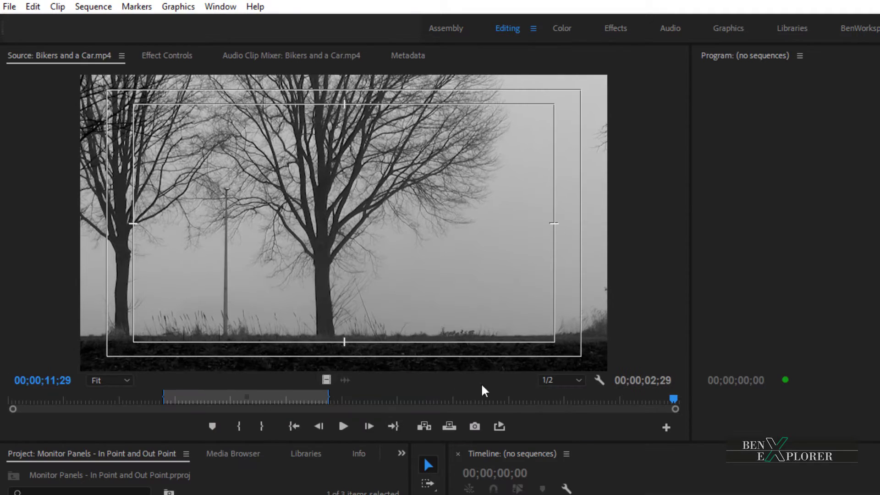
Turn loop playback on and play the range between the In and Out points in the Source Monitor
left_click(502, 429)
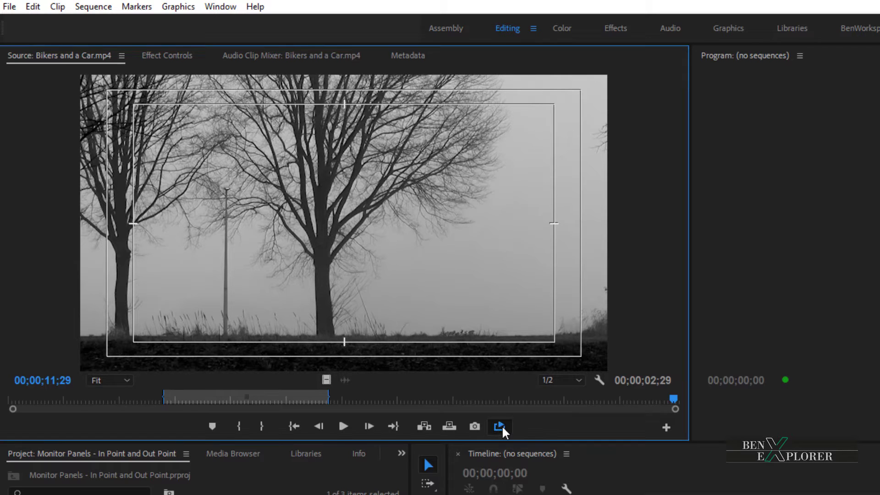
left_click(343, 427)
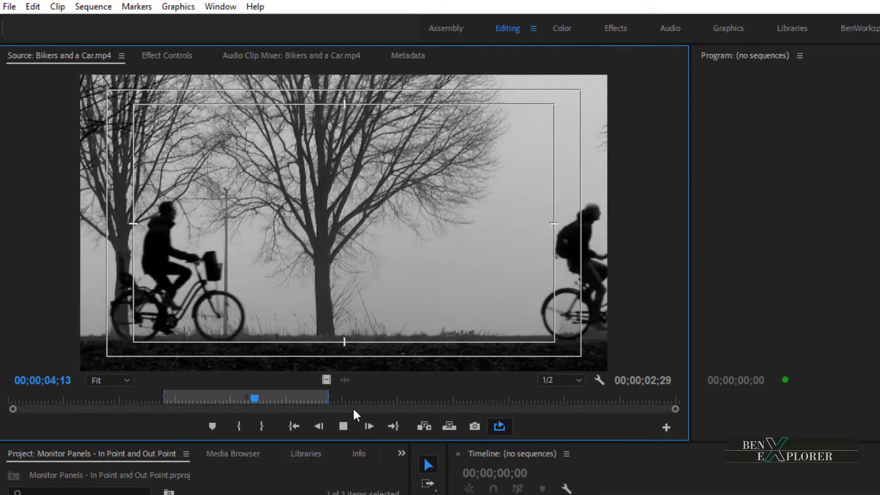
left_click(343, 430)
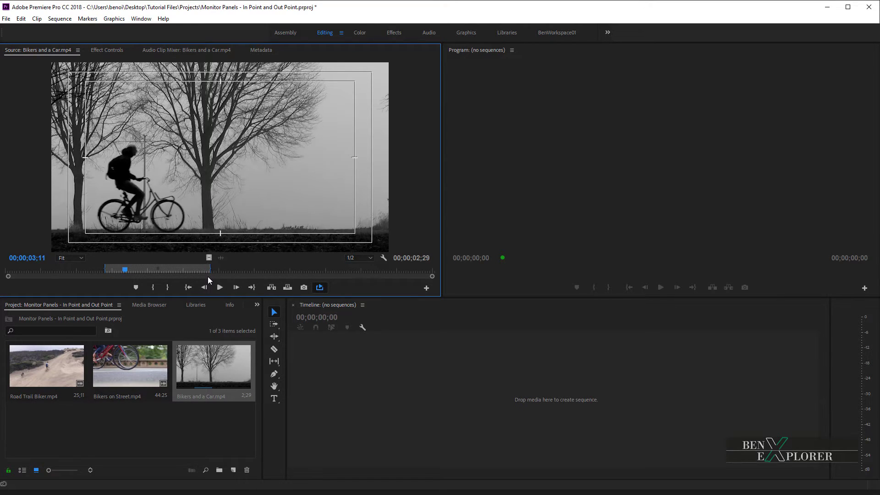
Create a sequence from the marked part of Bikers and a Car.mp4 and clear the source clip's In and Out points
left_click_drag(211, 363, 330, 363)
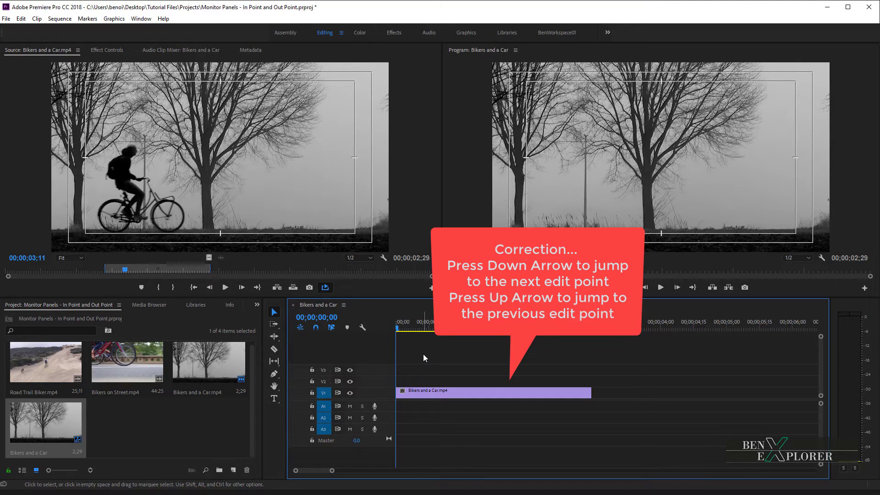
key("Down")
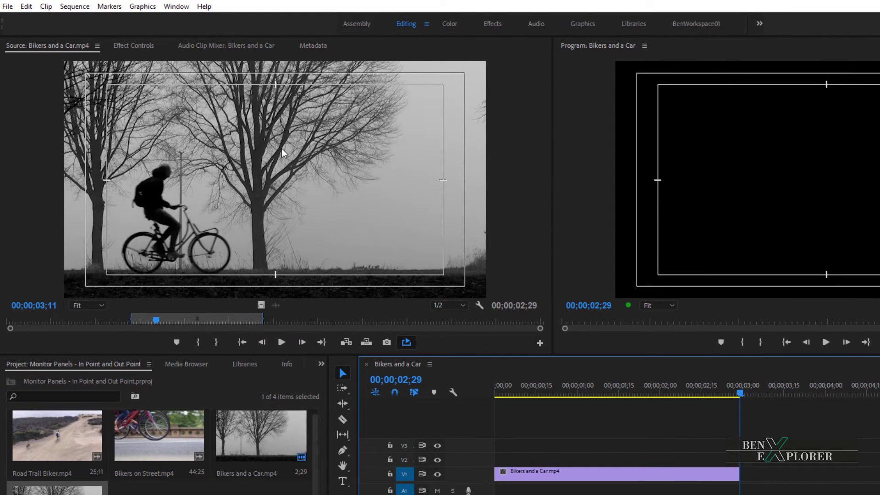
right_click(282, 142)
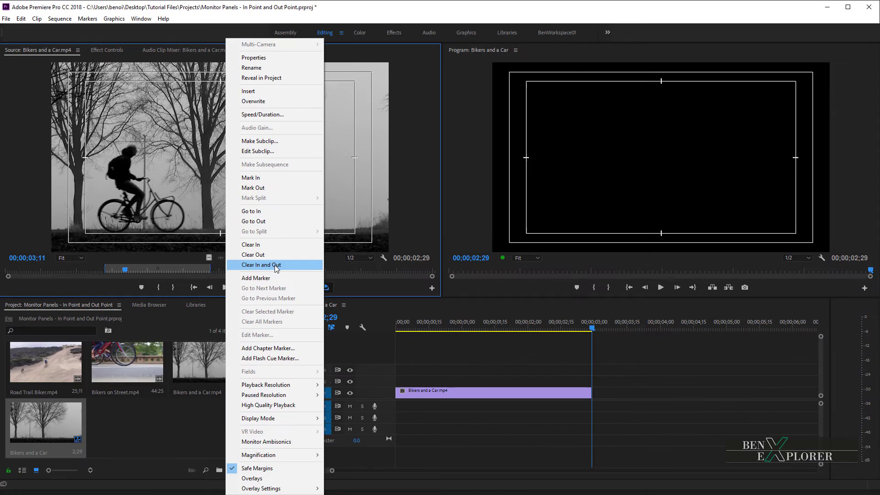
left_click(341, 315)
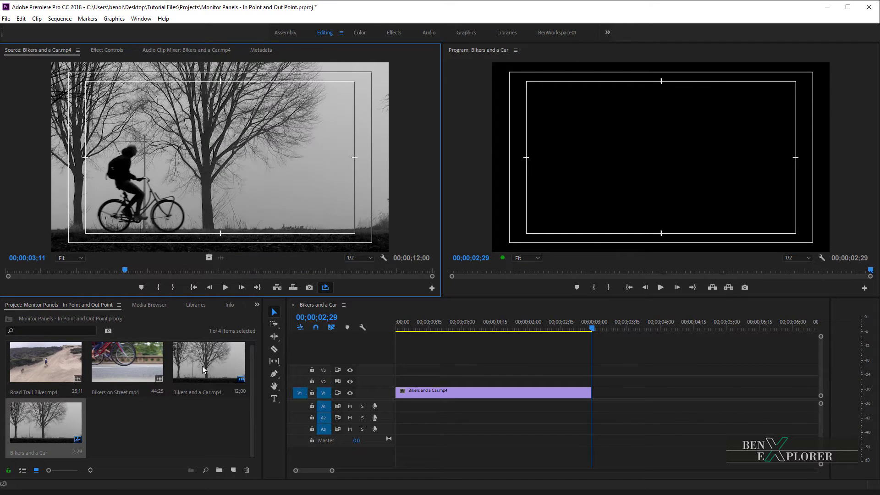
Place the full Bikers and a Car.mp4 clip on track V2 at the sequence start and move the playhead to the sequence end
left_click_drag(203, 369, 398, 387)
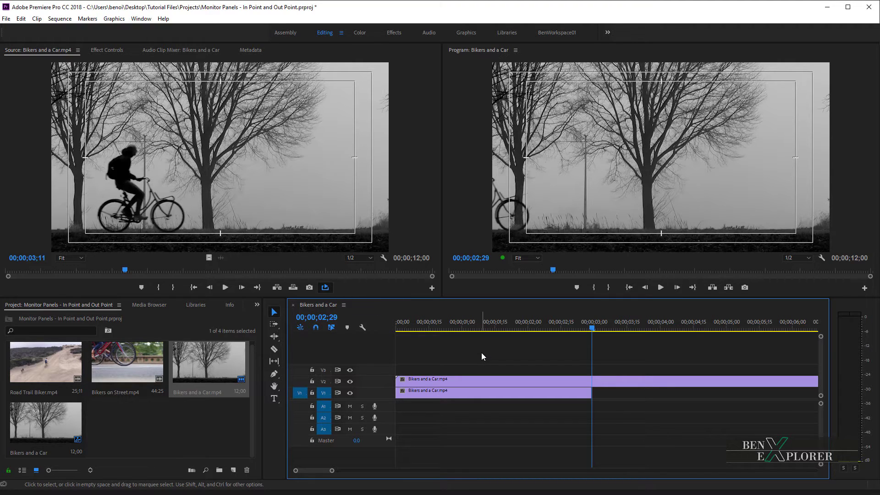
key("backslash")
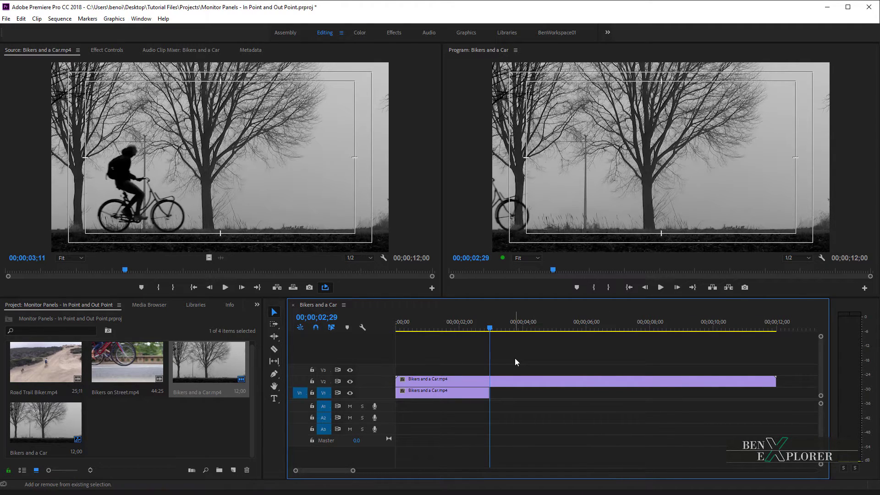
key("End")
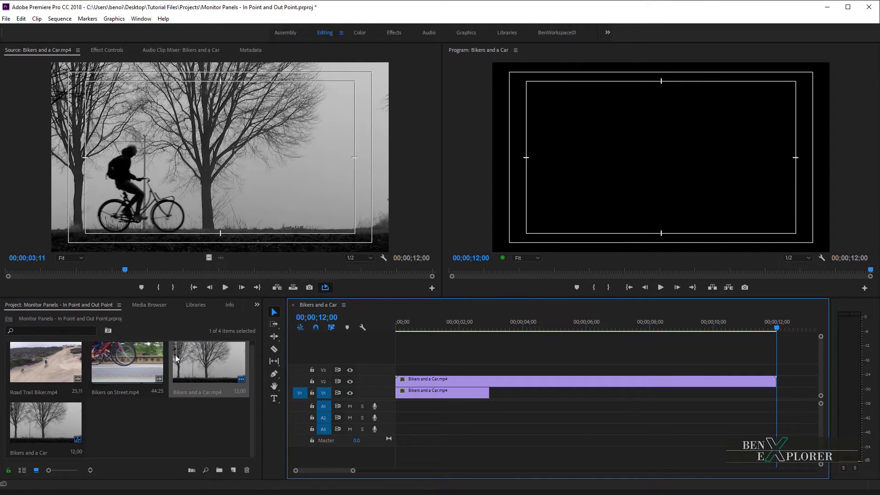
Open Bikers on Street.mp4 in the Source Monitor and mark In at 00:00:06:12 and Out at 00:00:12:09
left_click(205, 431)
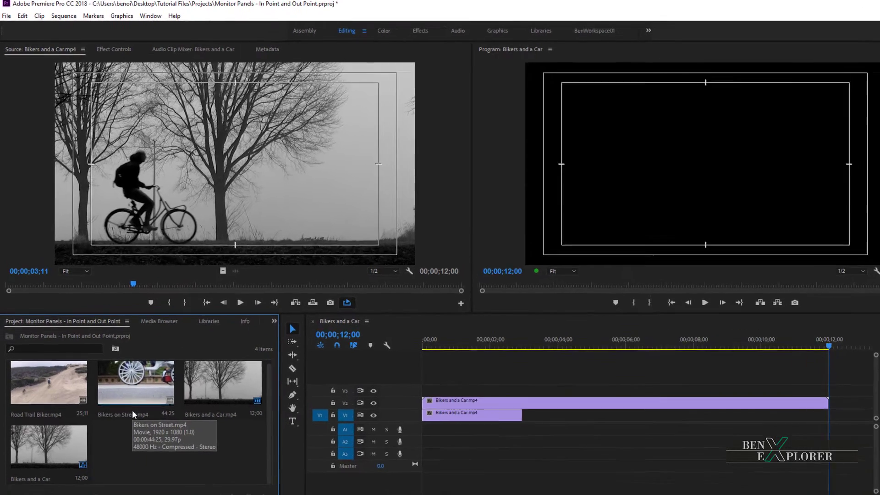
double_click(132, 410)
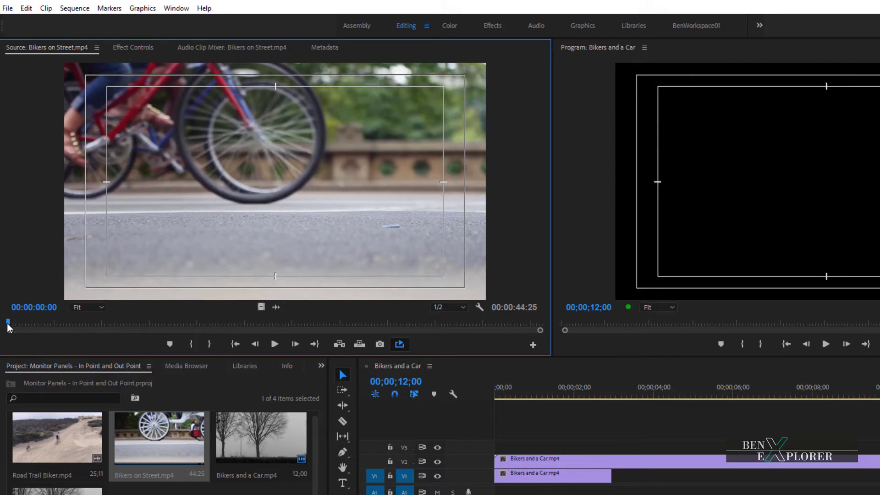
left_click_drag(7, 323, 83, 325)
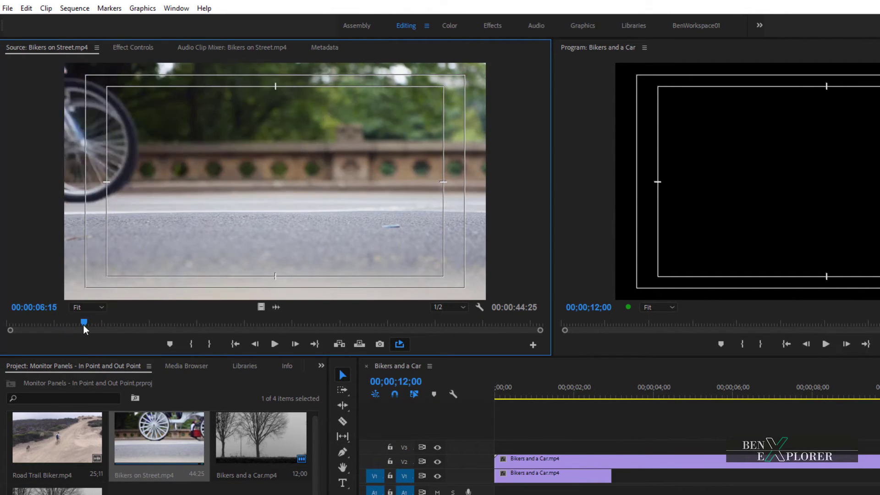
left_click(191, 347)
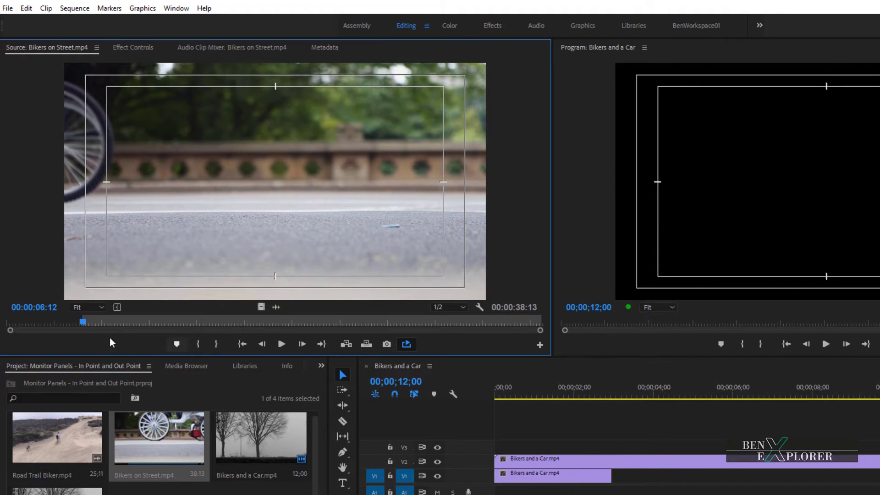
left_click_drag(81, 323, 152, 323)
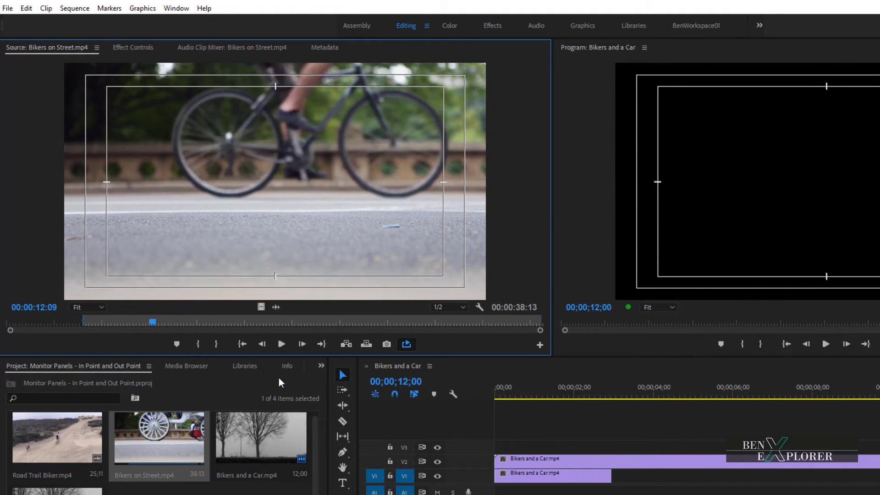
left_click(224, 347)
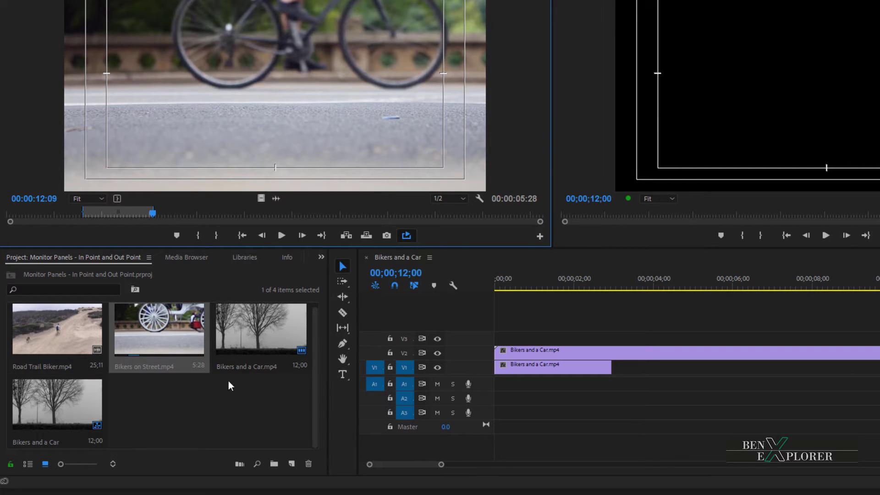
Clear both the In and Out points of Bikers on Street.mp4 in the Source Monitor
right_click(262, 80)
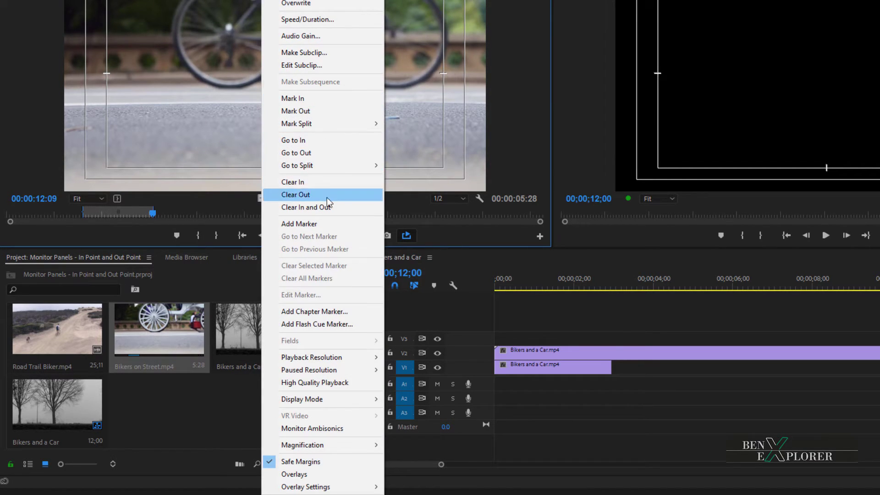
left_click(326, 207)
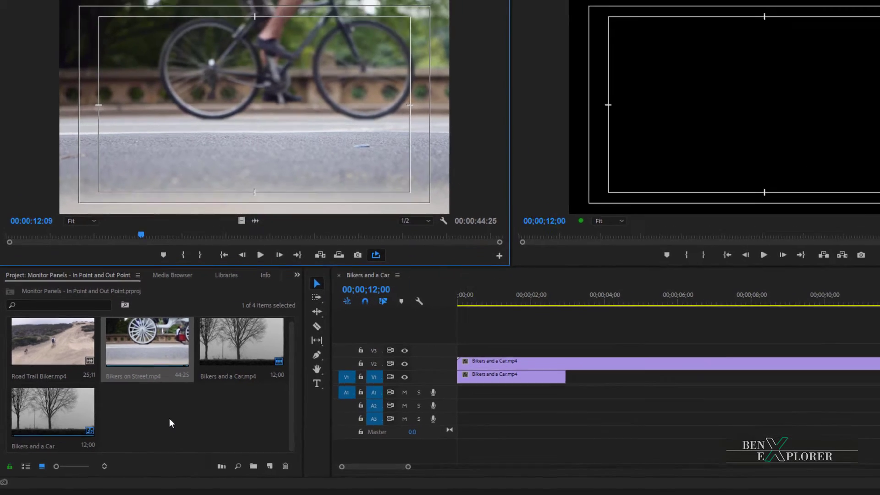
Maximize the Project panel with larger thumbnails and mark In and Out points about 3 seconds apart on the Bikers and a Car.mp4 thumbnail
key("grave")
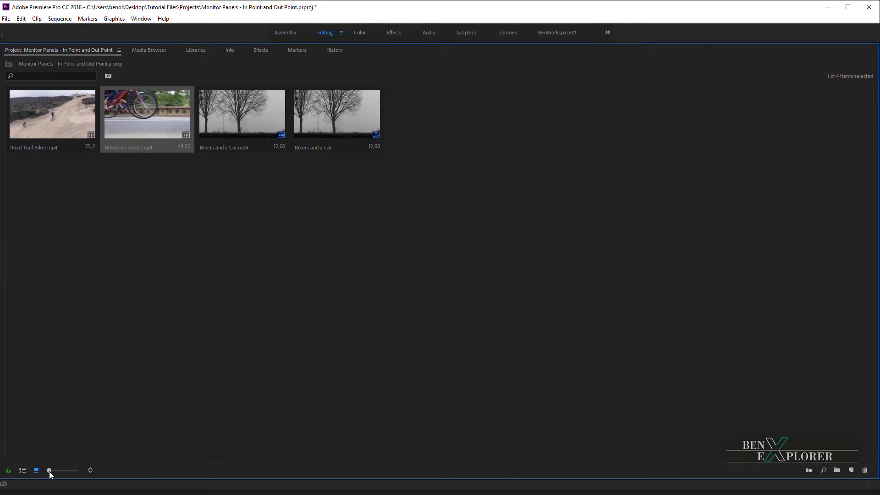
left_click_drag(49, 471, 59, 472)
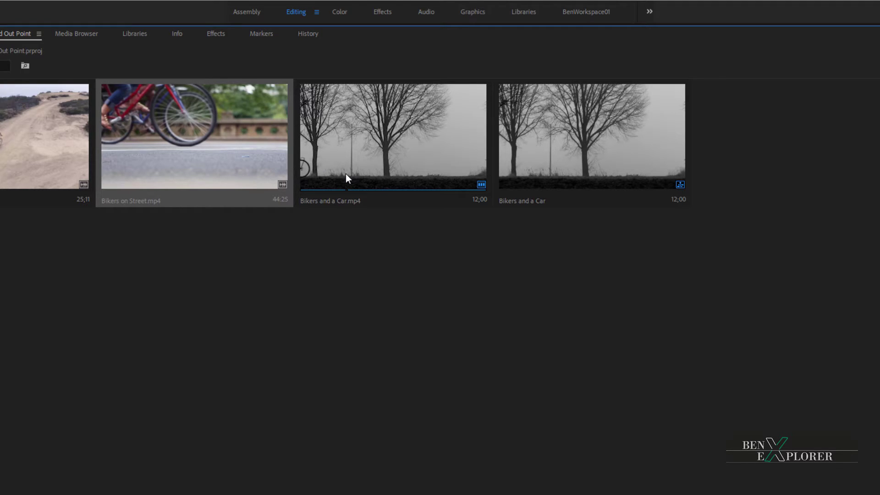
key("i")
key("o")
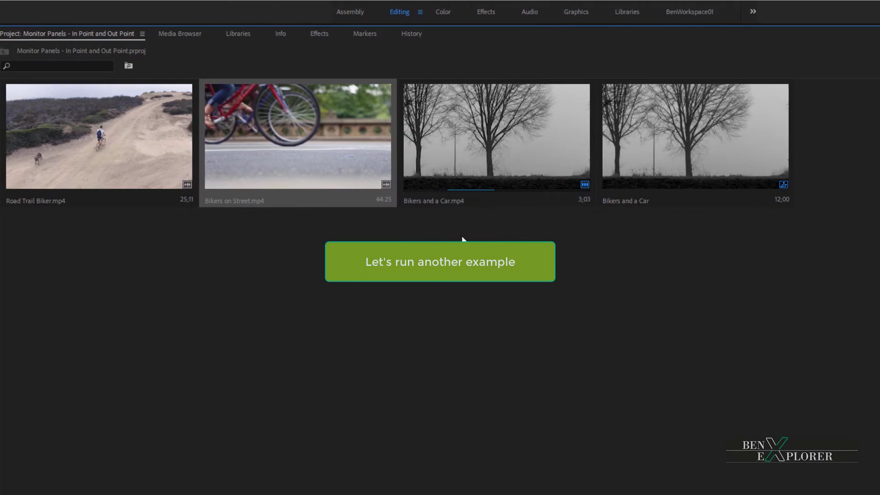
Mark In and Out points about 13 seconds apart on the Bikers on Street.mp4 thumbnail in the Project panel
left_click(211, 201)
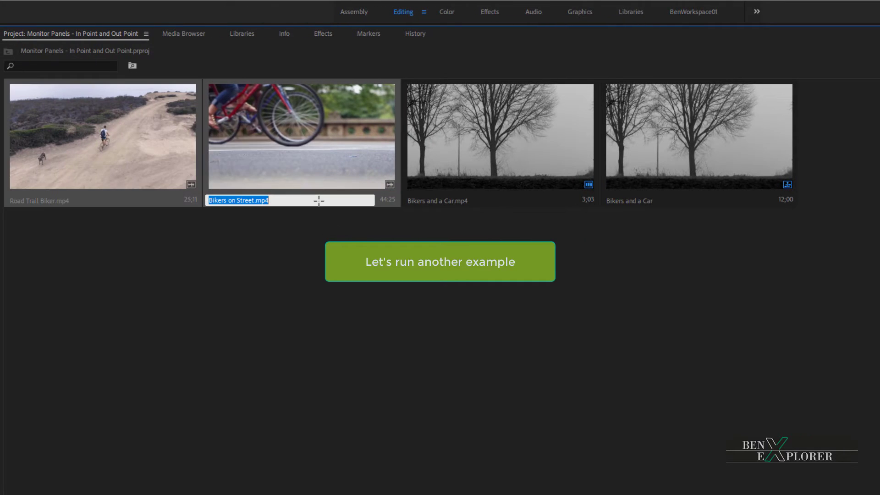
left_click(281, 175)
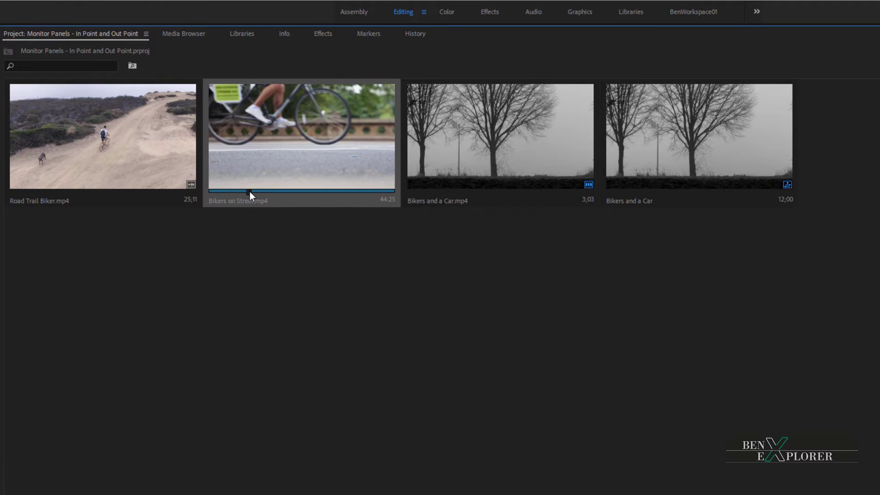
key("i")
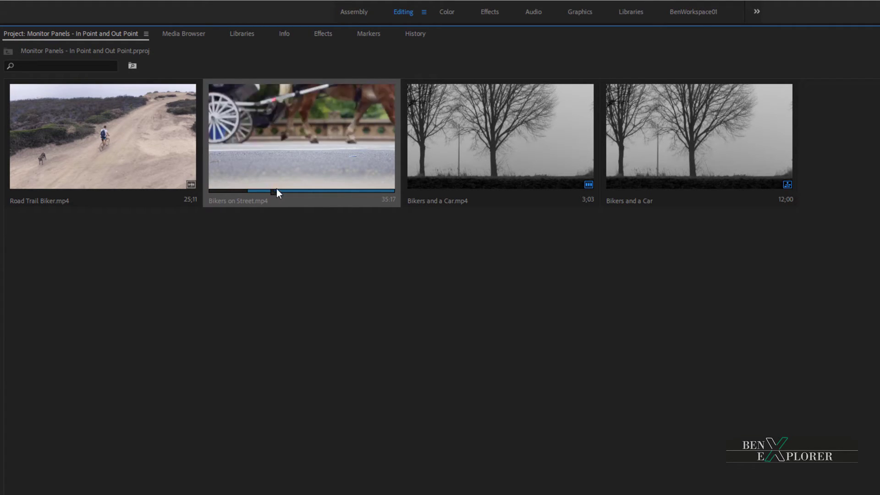
key("o")
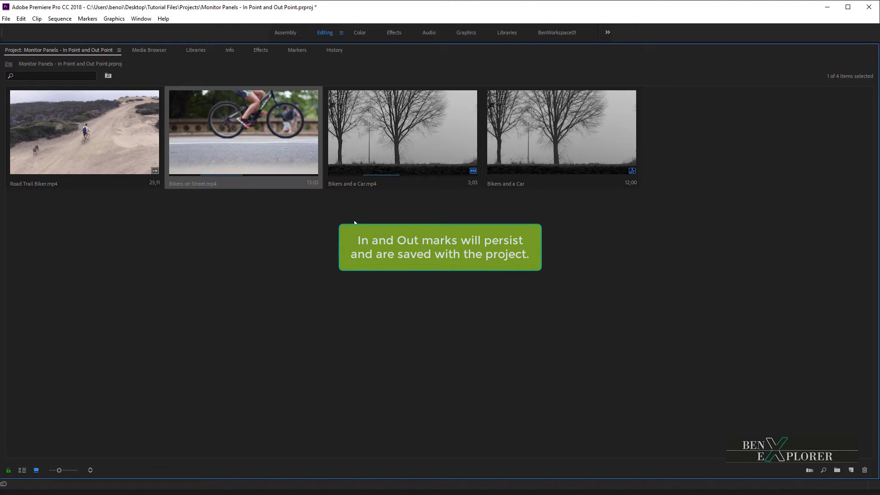
Restore the Project panel to its normal size and open Bikers and a Car.mp4 in the Source Monitor
key("grave")
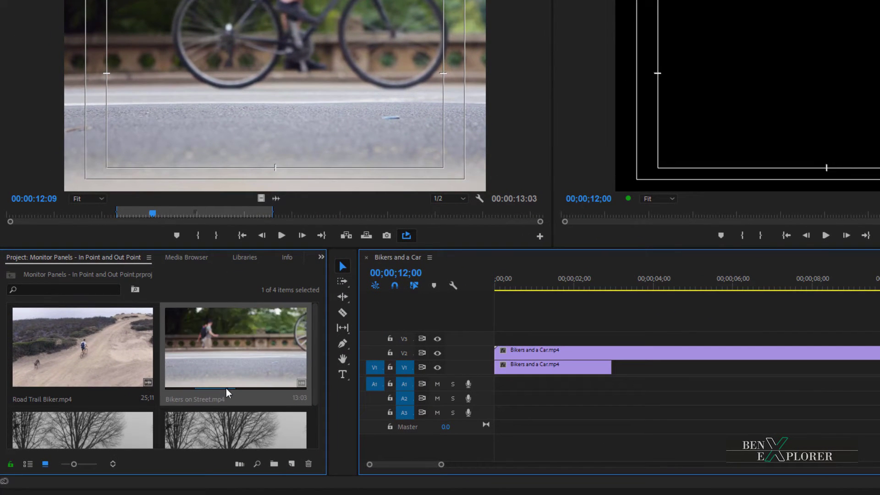
scroll(228, 388, "down", 1)
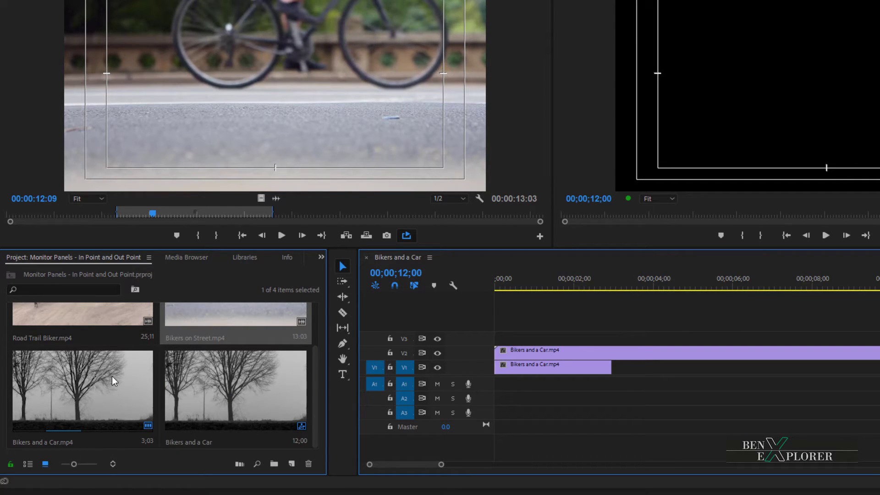
scroll(112, 381, "up", 1)
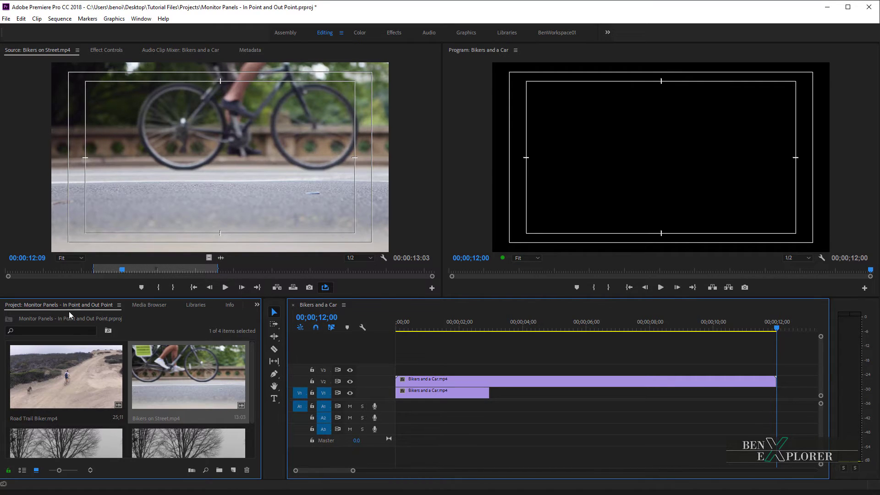
scroll(155, 362, "down", 1)
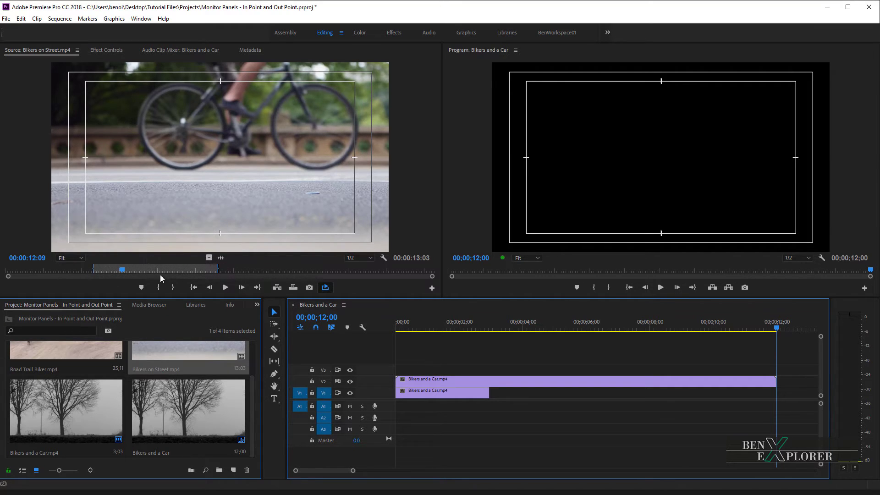
double_click(65, 406)
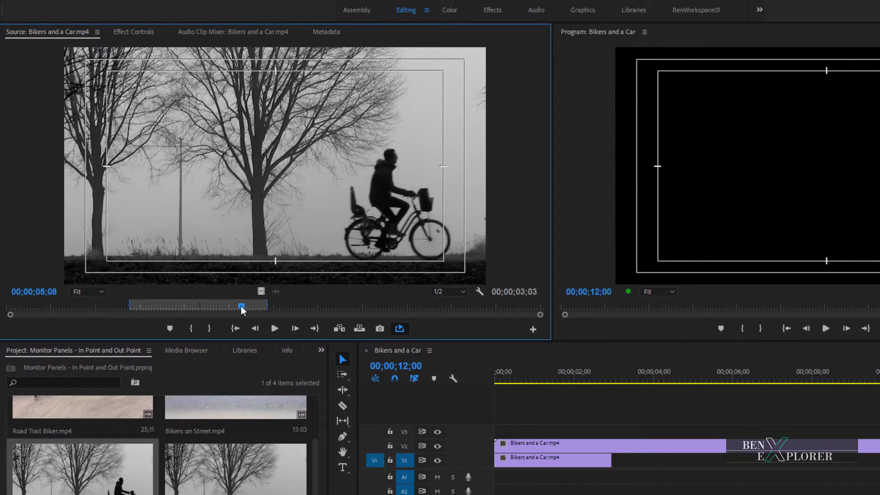
Mark a new range on Bikers and a Car.mp4 in the Source Monitor, with In at about 7 seconds and Out at 00;00;09;04
left_click_drag(241, 306, 333, 308)
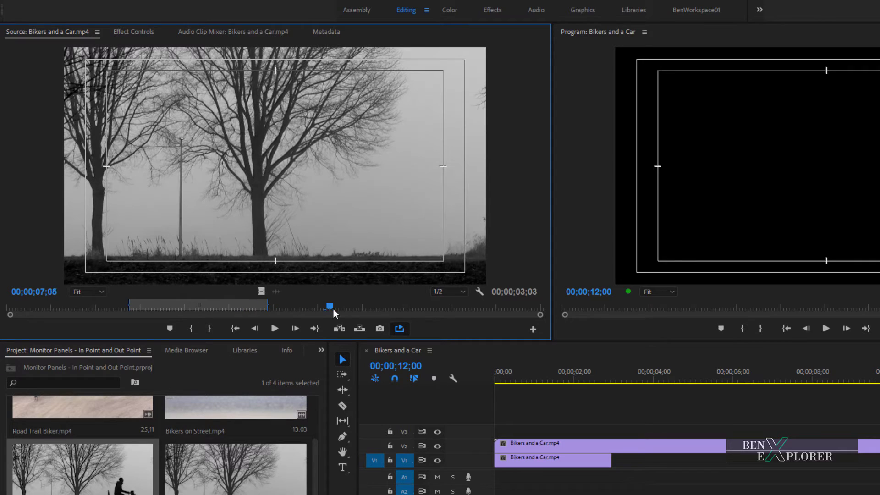
left_click(191, 329)
left_click_drag(332, 307, 412, 308)
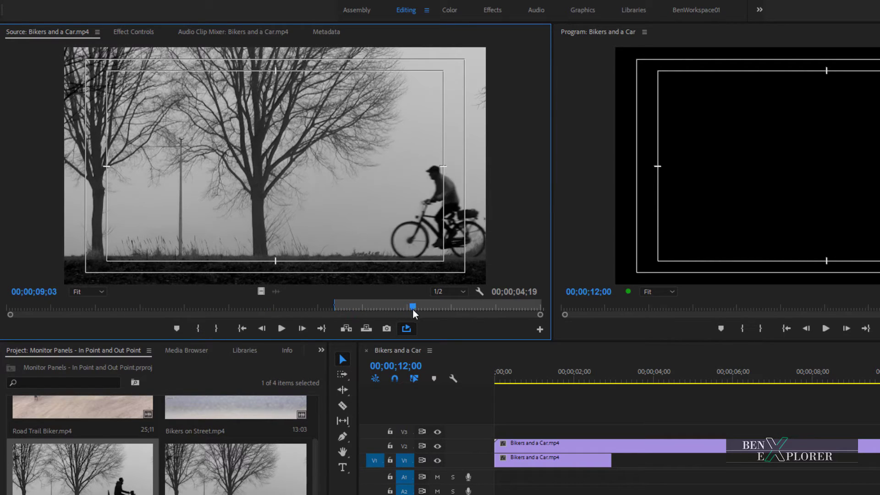
left_click(218, 328)
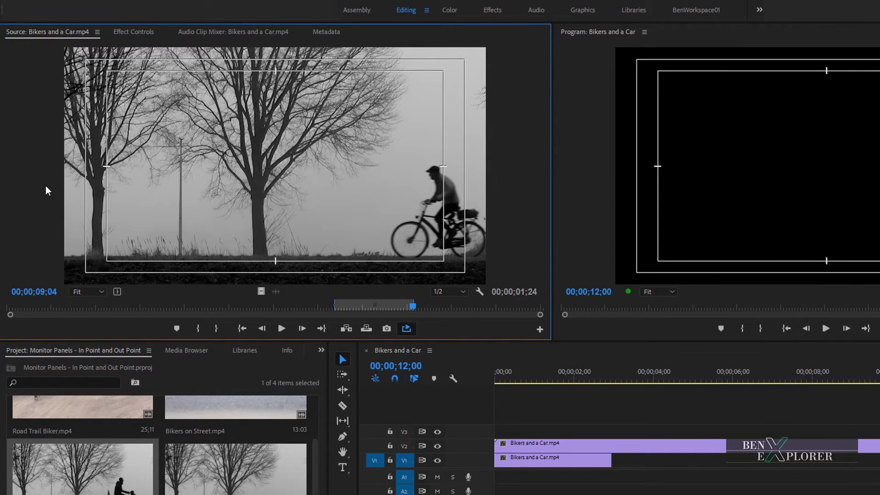
Re-mark Bikers and a Car.mp4 with In at about 00;00;02;24 and Out at 00;00;05;18, and scrub through the clip to check the range
mouse_move(412, 308)
left_mouse_down()
mouse_move(99, 311)
mouse_move(254, 301)
left_mouse_up()
key("i")
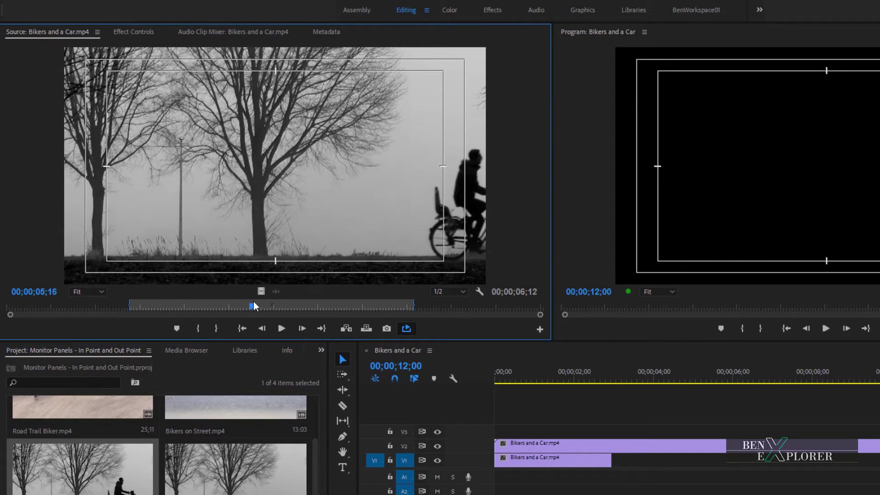
key("o")
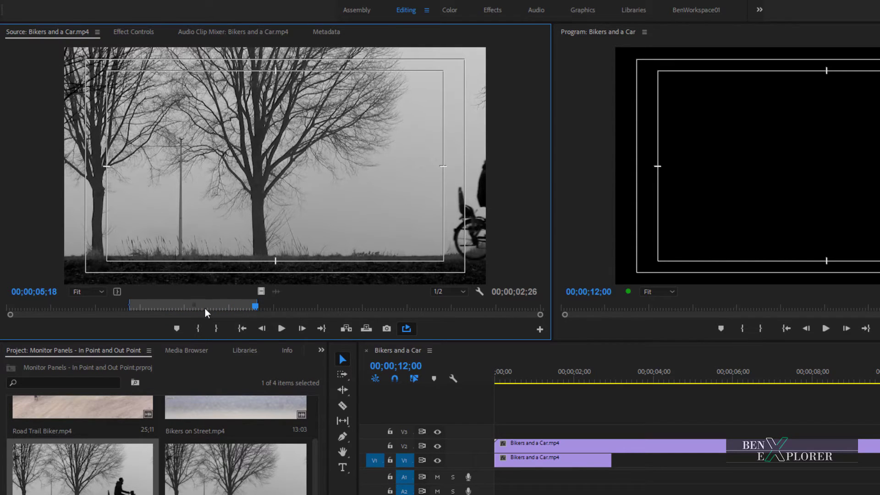
left_click_drag(252, 306, 414, 304)
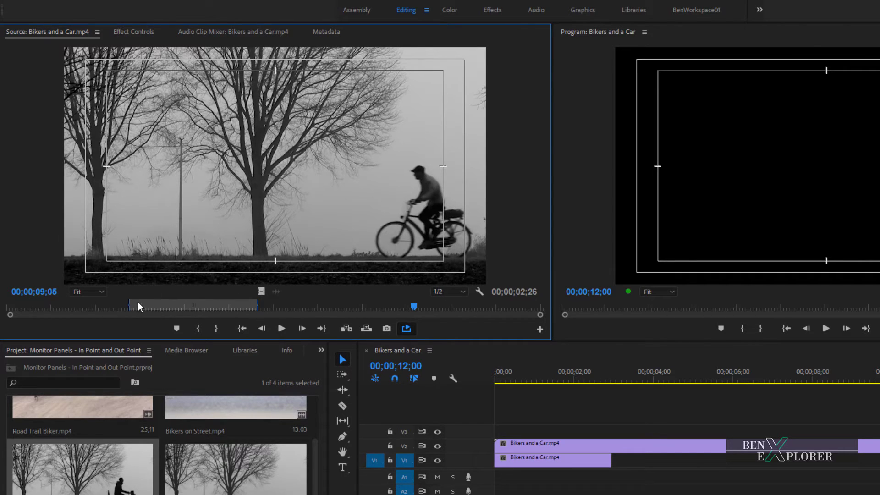
left_click_drag(414, 306, 131, 307)
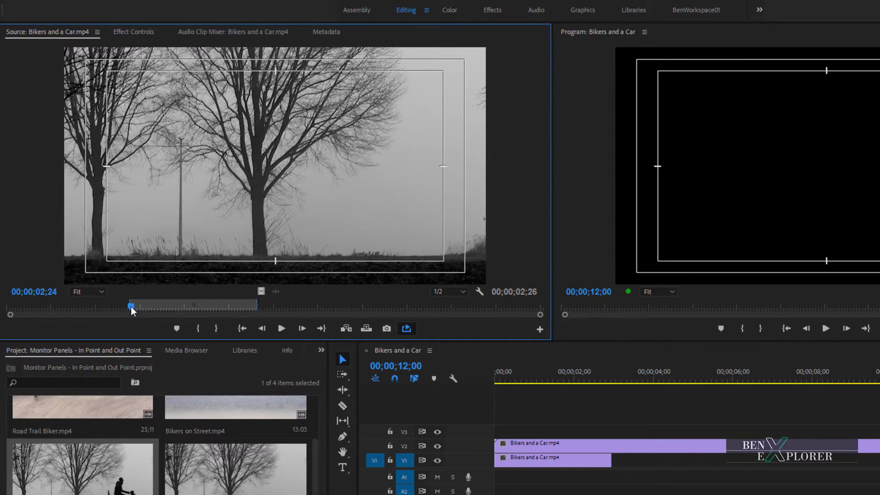
left_click_drag(131, 307, 407, 308)
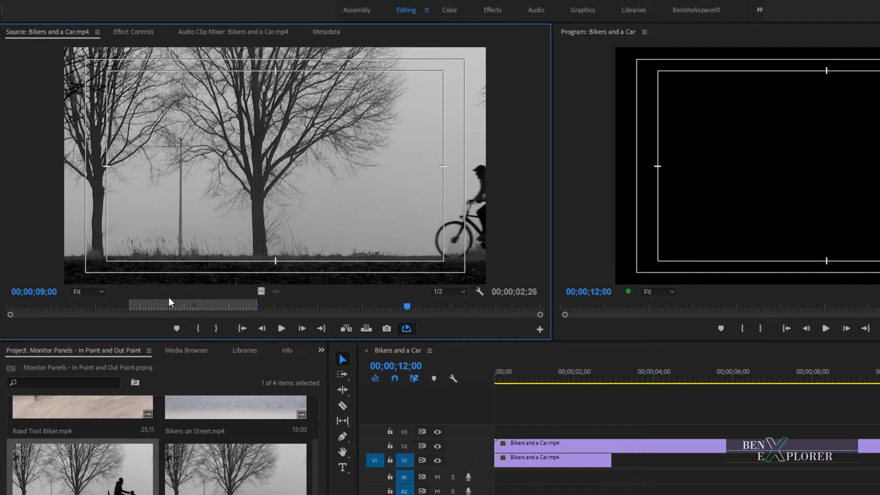
Make a subclip from the marked range, named Bikers and a Car_Subclip01, with Restrict Trims To Subclip Boundaries turned off
right_click(199, 185)
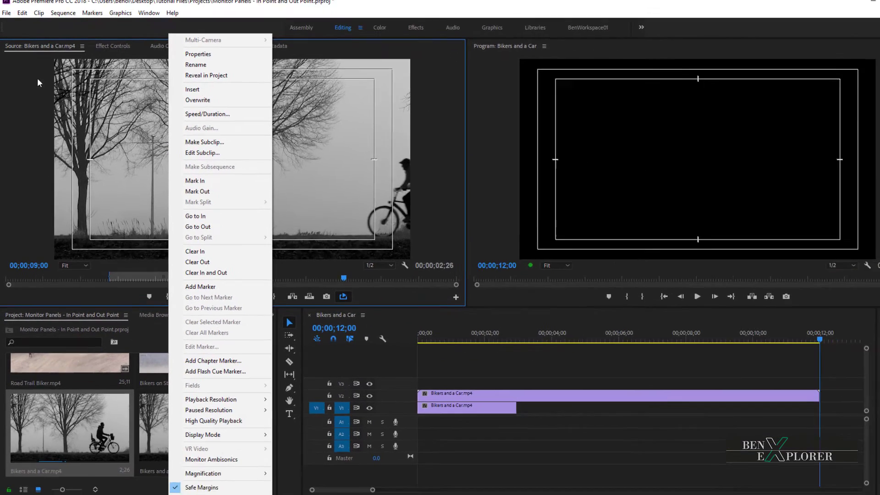
left_click(50, 23)
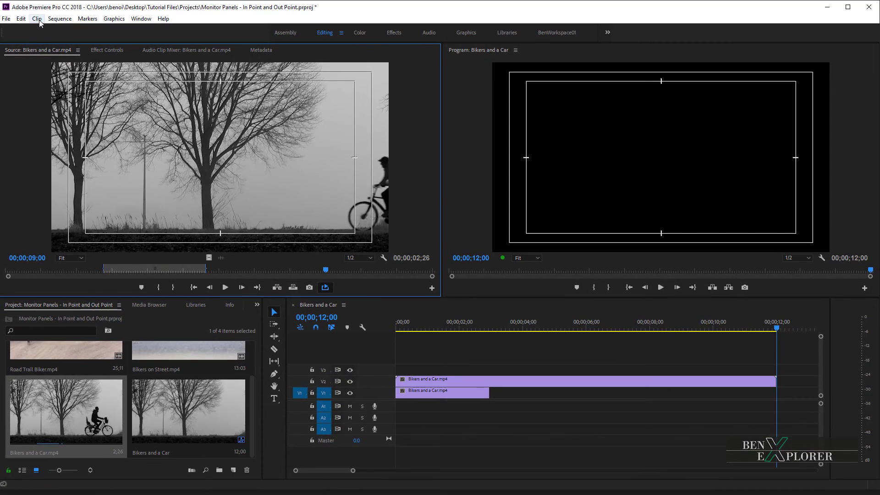
left_click(38, 20)
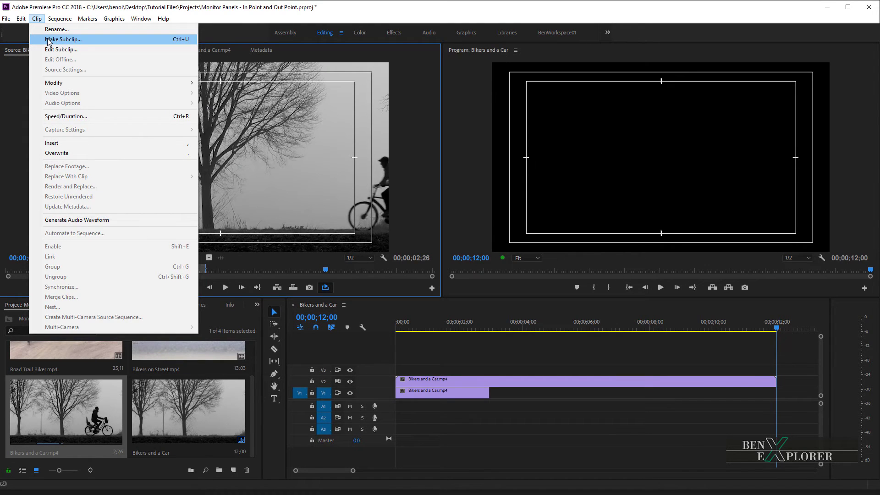
left_click(185, 40)
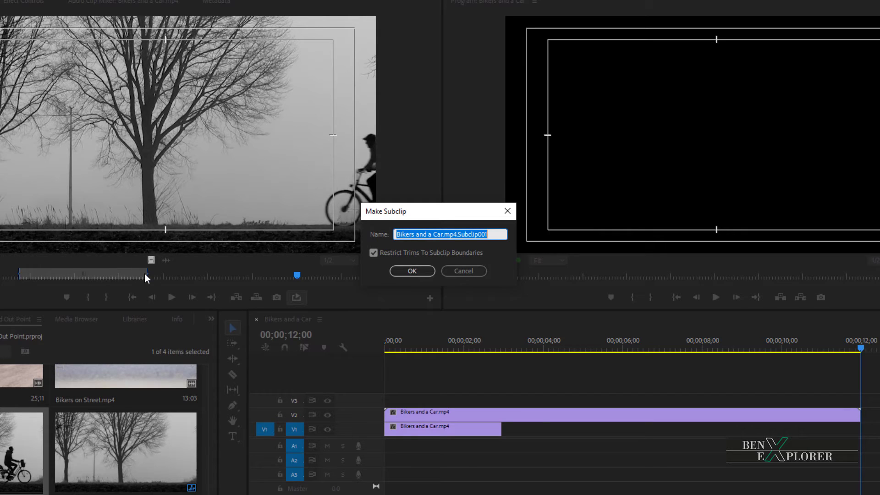
left_click(450, 234)
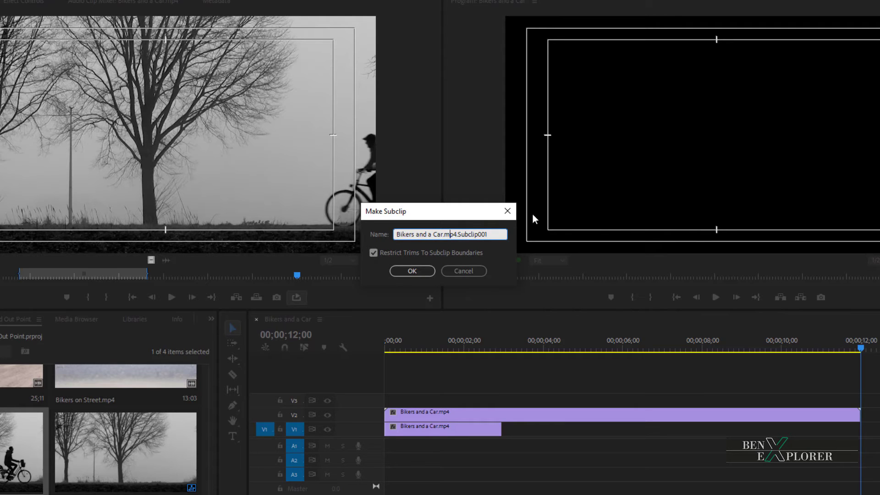
key("BackSpace")
key("BackSpace")
key("Delete")
key("Delete")
key("Delete")
key("Delete")
type("_")
key("Right")
key("Right")
key("Right")
key("Right")
key("Right")
key("Delete")
key("Delete")
type("1")
left_click(372, 255)
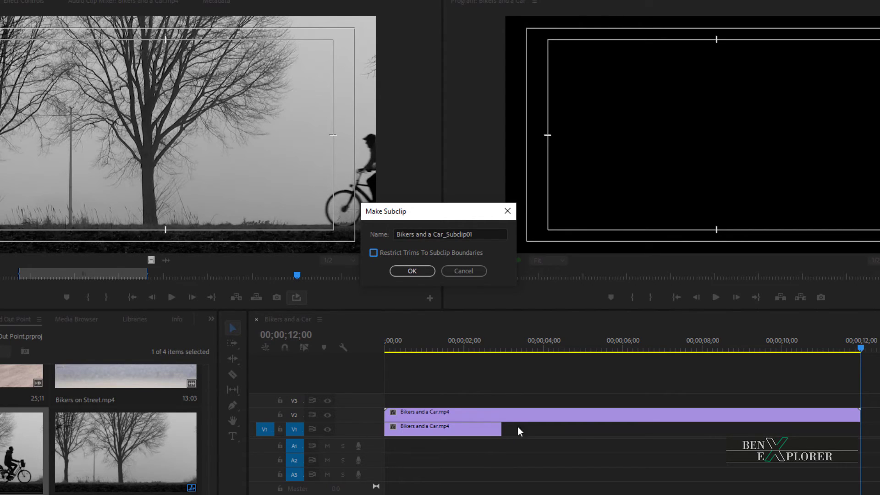
left_click(408, 272)
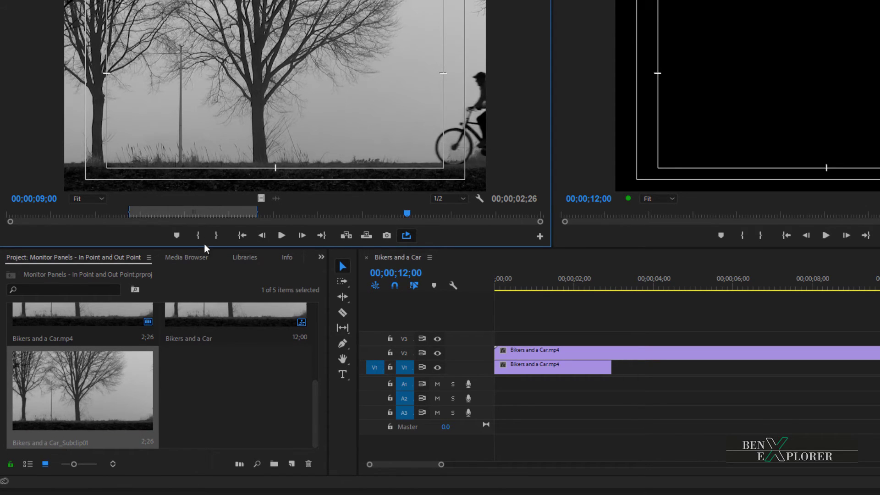
Check the new subclip in the Project panel's list view, and return to icon view with smaller thumbnails
left_click(29, 465)
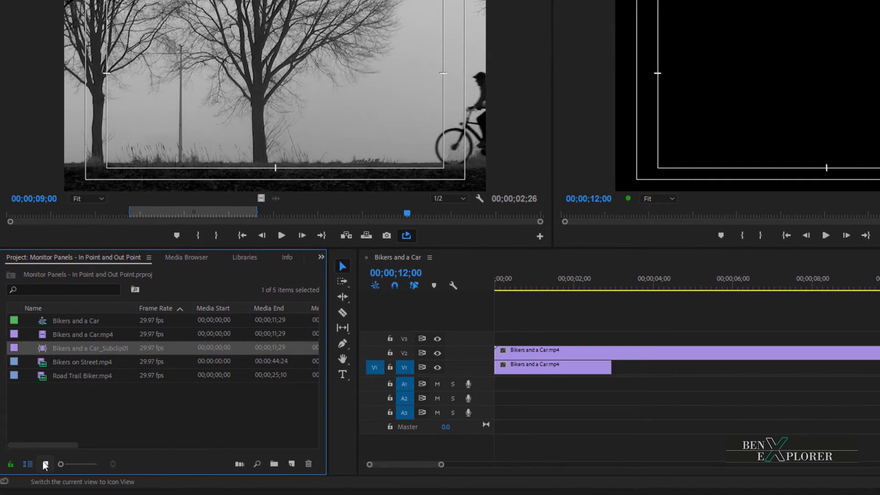
left_click(45, 464)
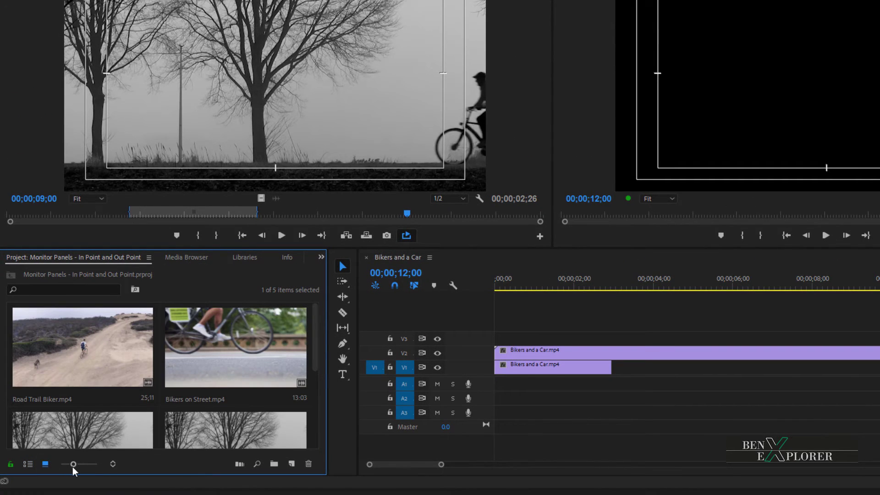
left_click_drag(72, 465, 66, 464)
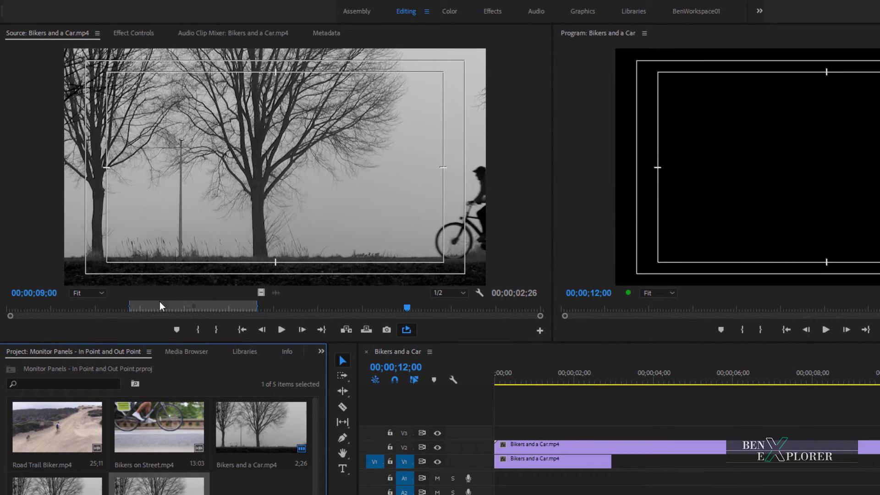
Scrub back through the marked range of Bikers and a Car.mp4 and play it forward, shuttling right
left_click_drag(405, 307, 252, 341)
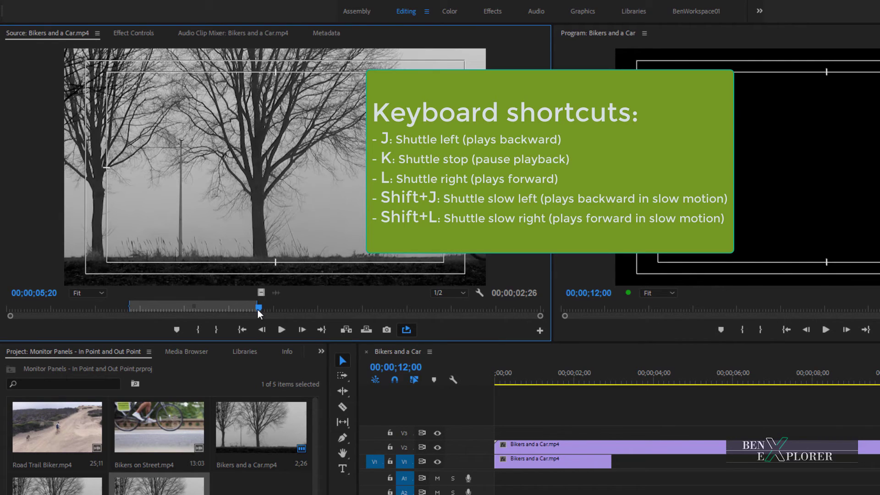
left_click_drag(258, 309, 173, 308)
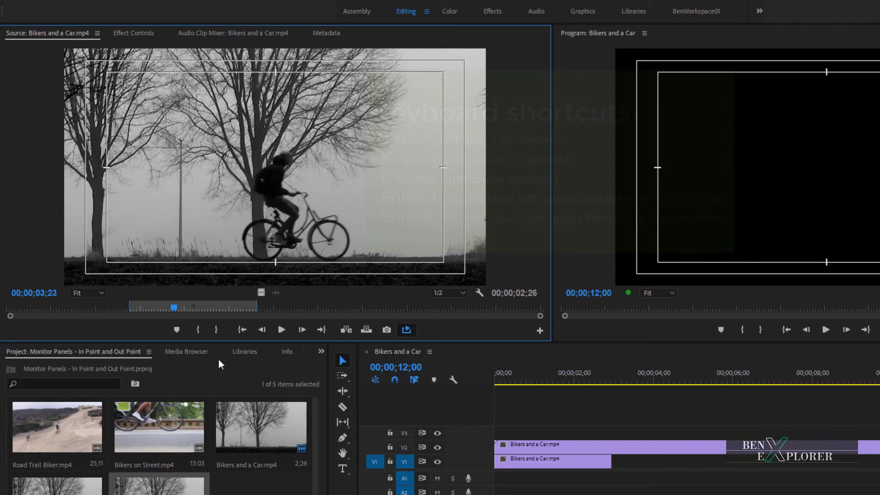
key("space")
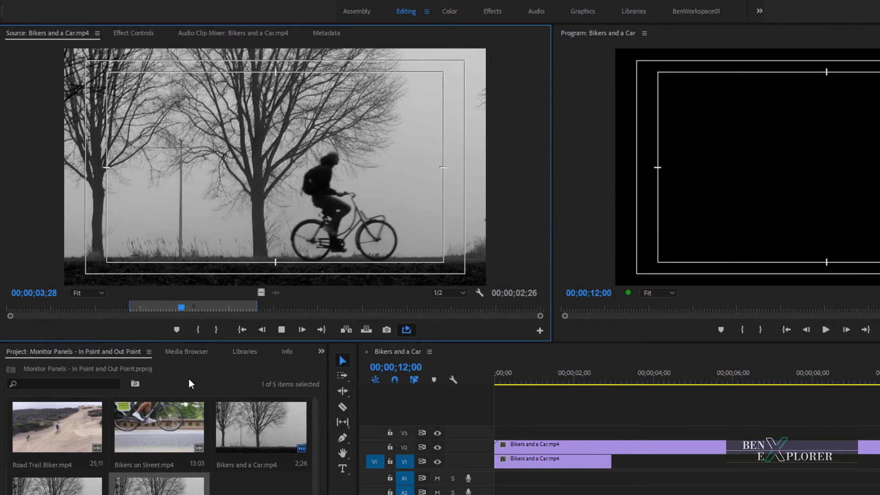
key("l")
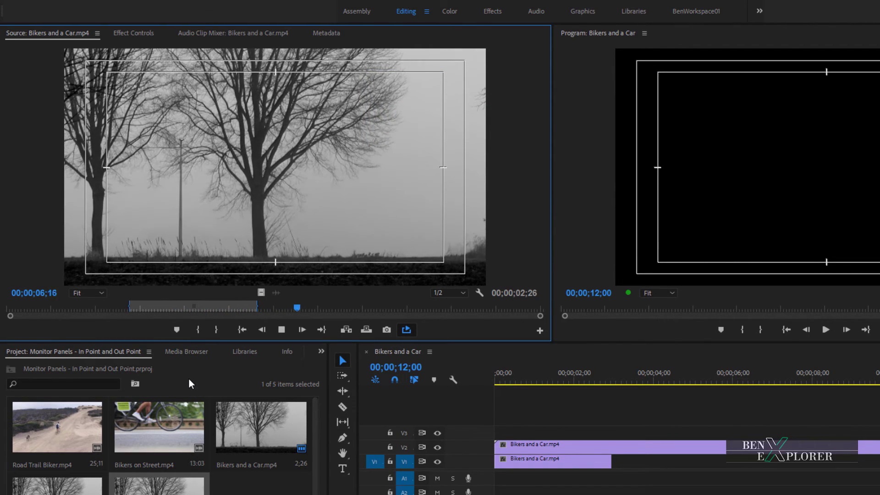
key("l")
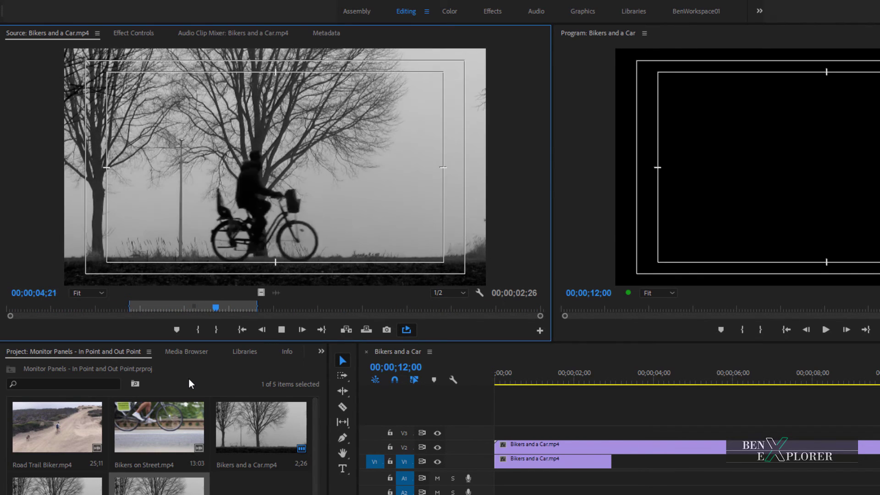
Shuttle Bikers and a Car.mp4 backward at increasing speed, pause it, and review the first bikers with forward and backward playback
key("j")
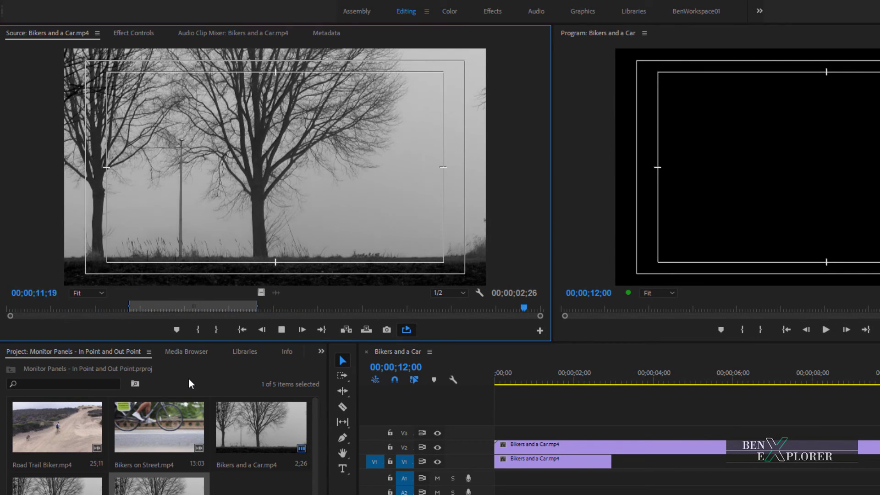
key("j")
key("j")
key("k")
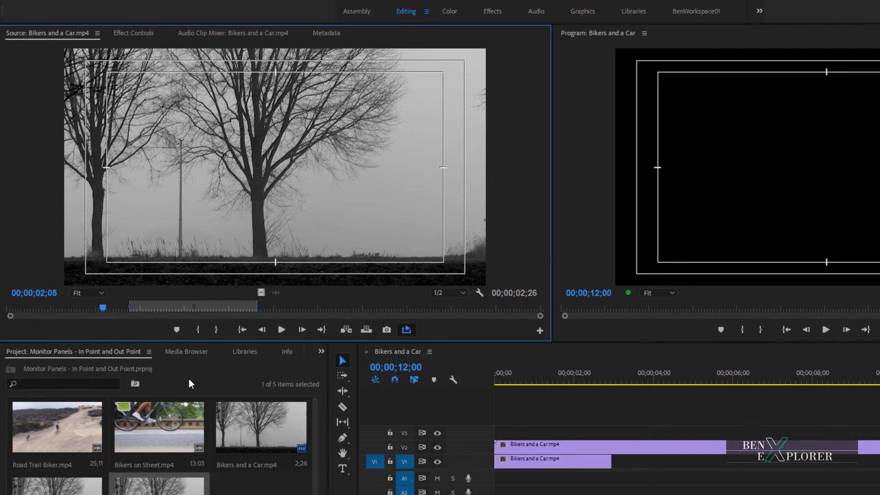
key("l")
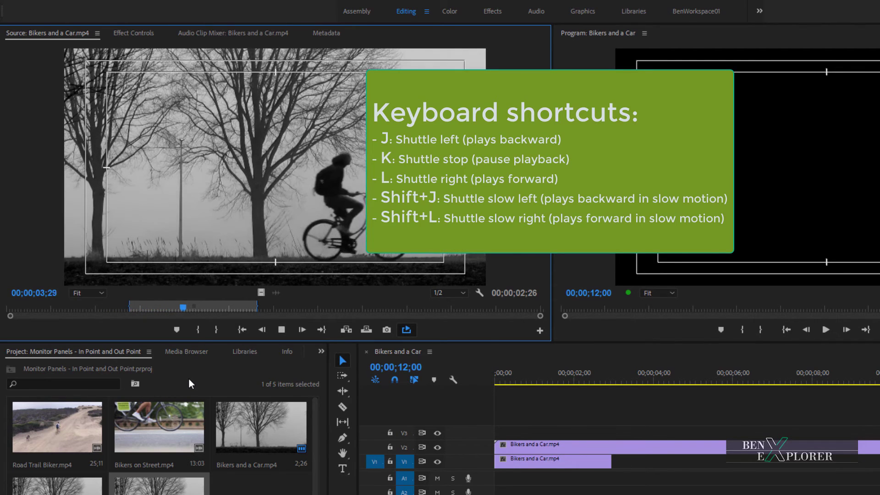
key("j")
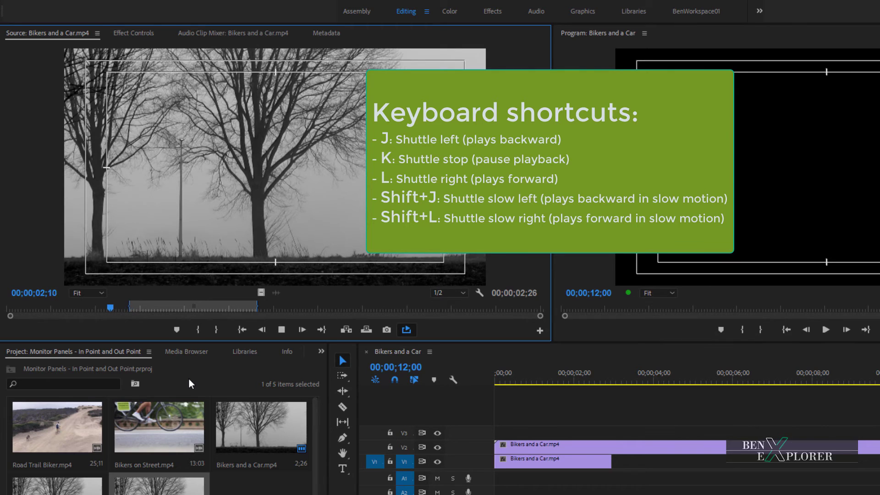
Play Bikers and a Car.mp4 from about 00;00;06;00, shuttle around the last biker, and mark new In and Out points during playback
left_click(178, 310)
left_click_drag(178, 308, 275, 310)
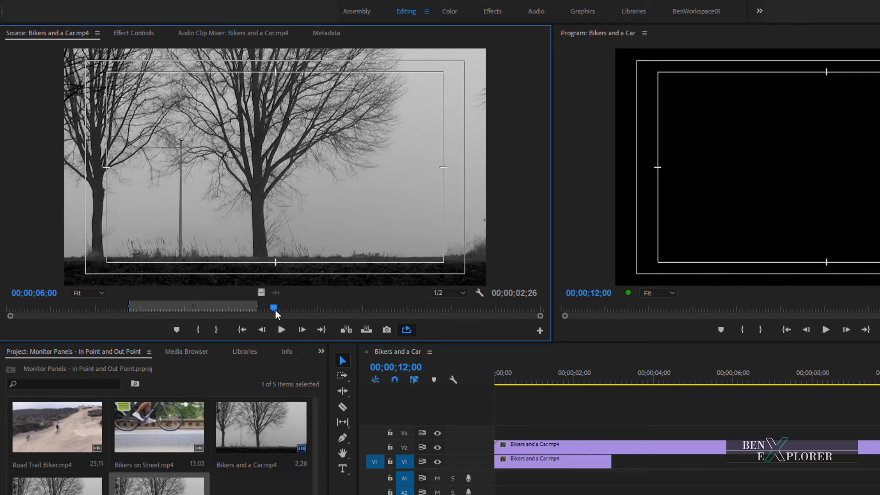
key("space")
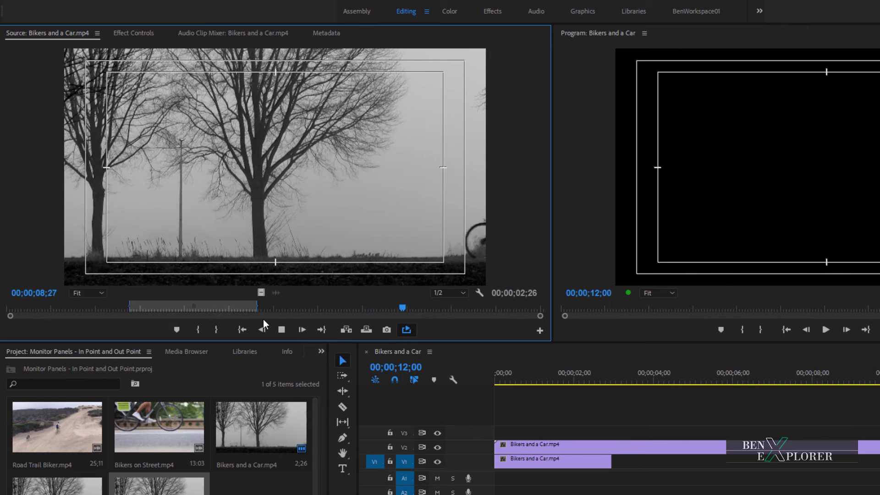
key("j")
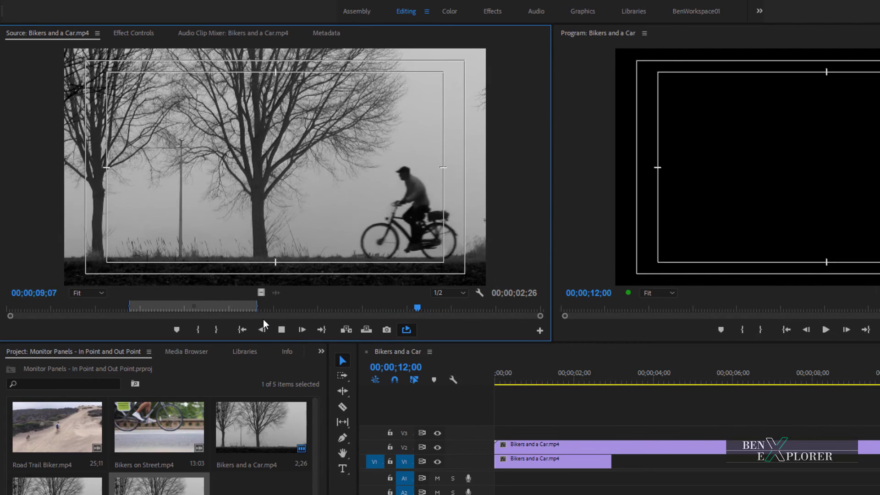
key("l")
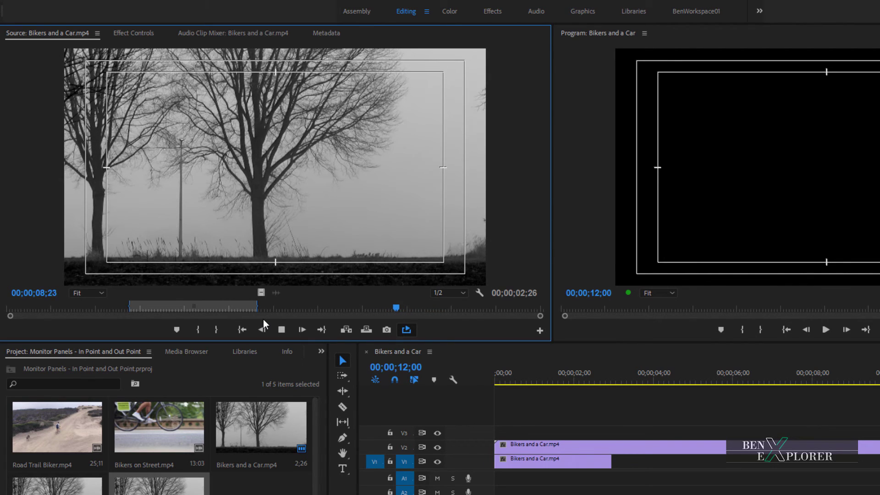
key("i")
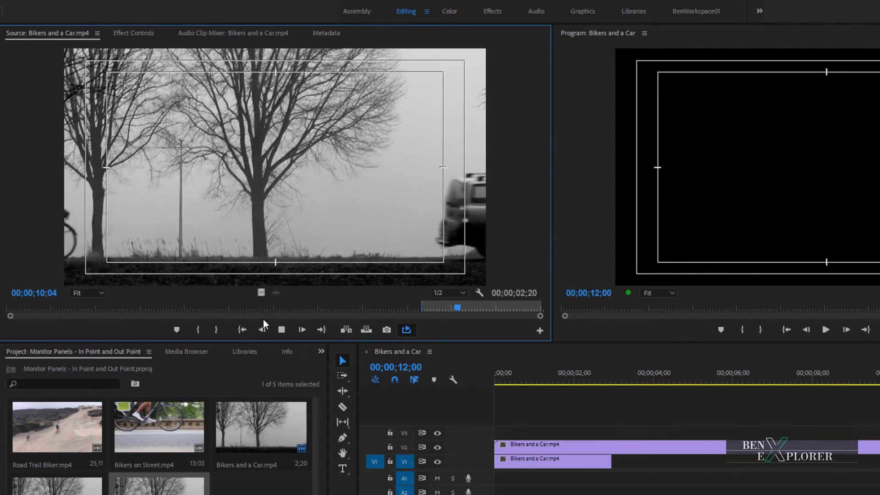
key("o")
key("k")
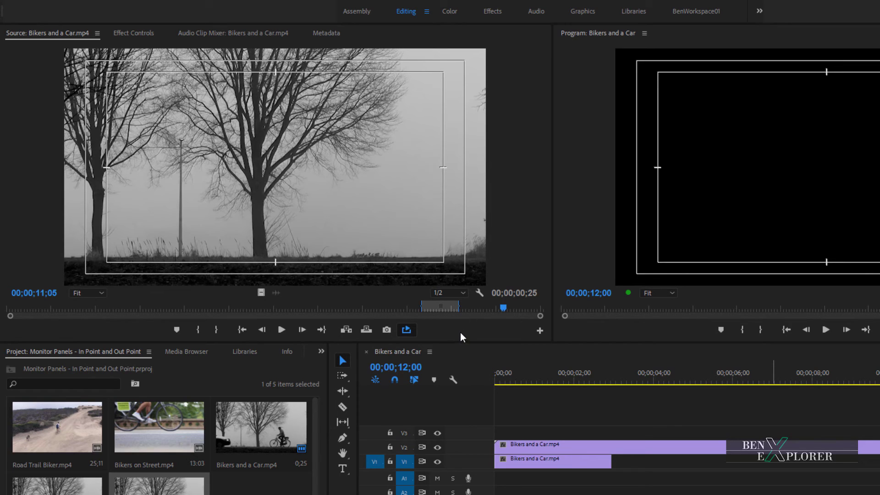
Make a subclip from the new marked range, named Bikers and a Car_Subclip02, with Restrict Trims To Subclip Boundaries turned off
right_click(346, 193)
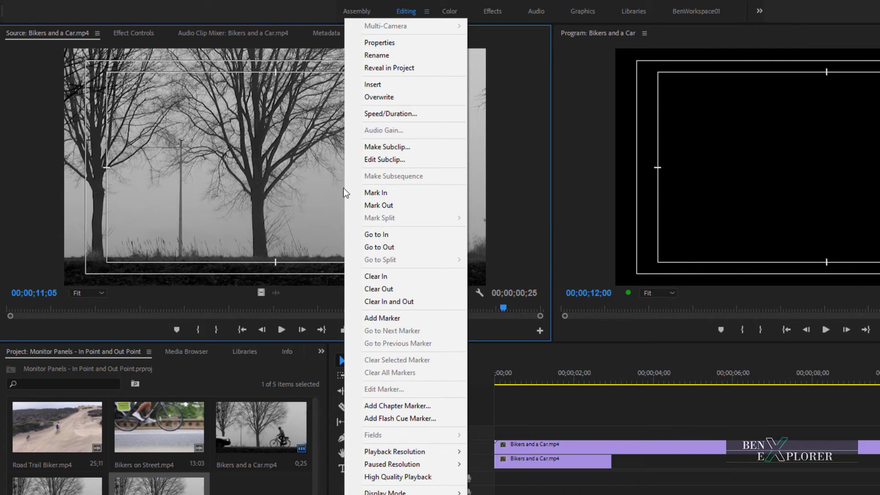
left_click(370, 149)
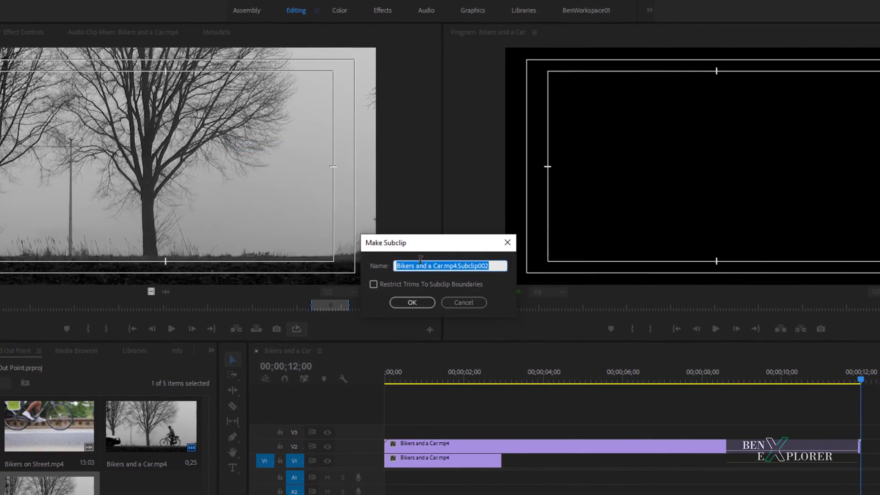
left_click(469, 265)
left_click_drag(444, 266, 522, 275)
key("BackSpace")
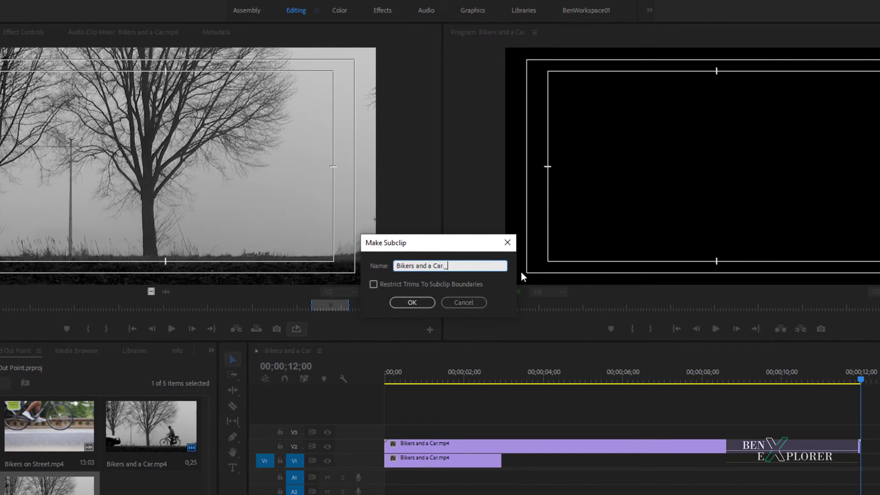
type("_Subclip")
type("01")
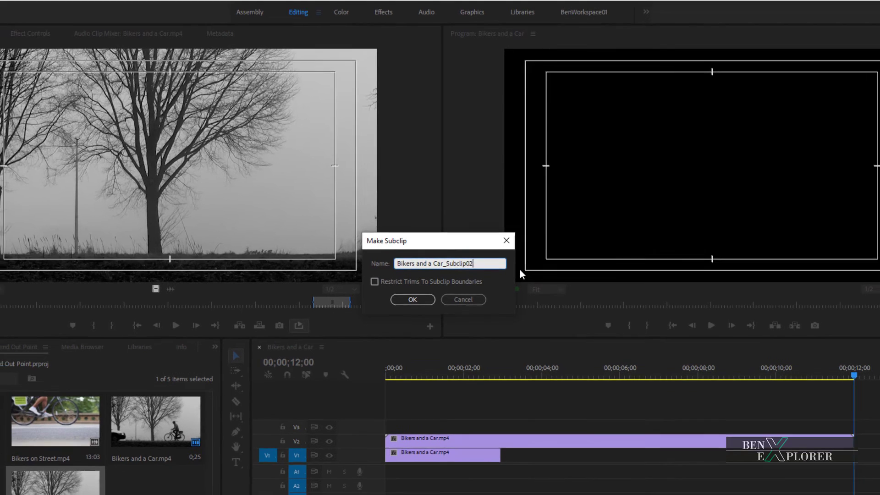
key("Return")
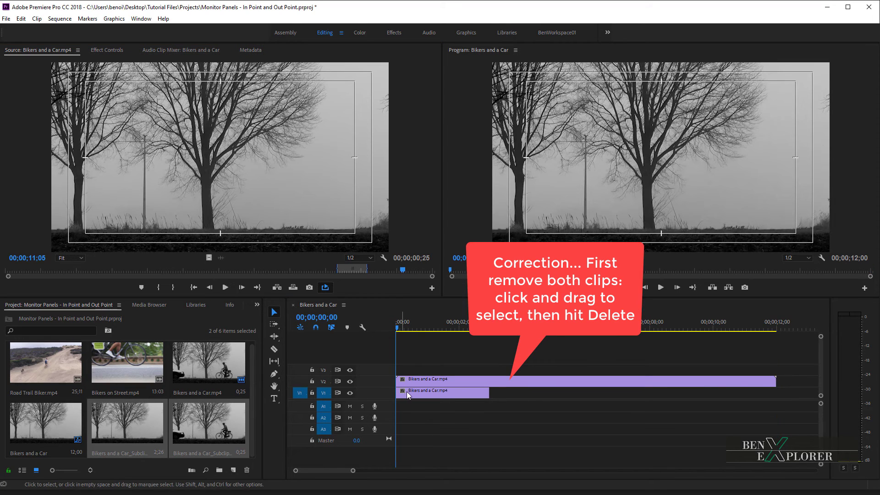
Replace both clips in the Bikers and a Car sequence with the two subclips from the start of V1, and play them back
left_click_drag(524, 415, 440, 364)
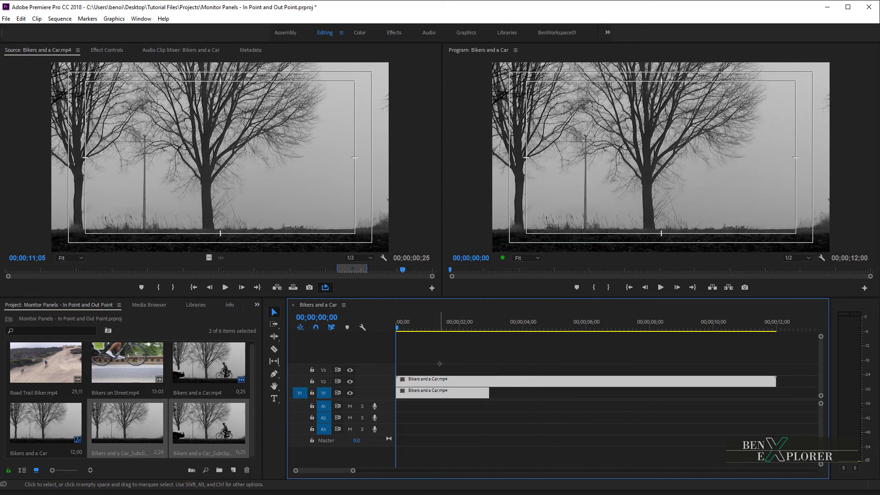
key("Delete")
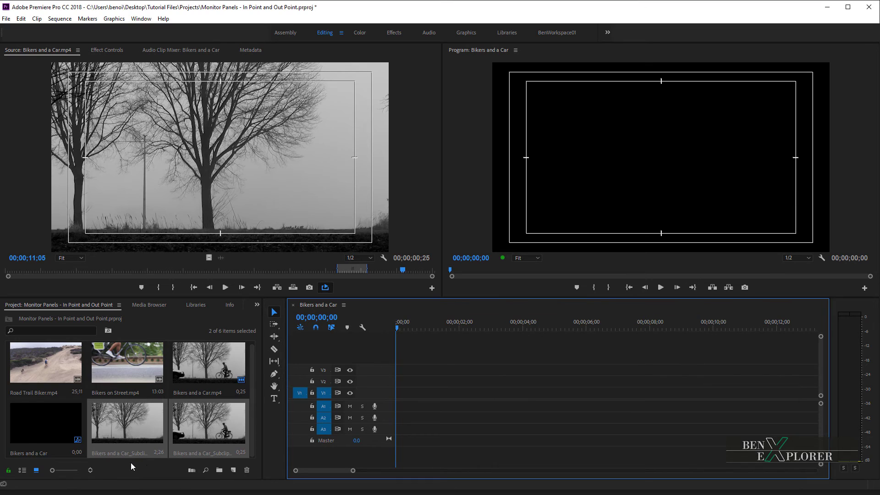
left_click(124, 433)
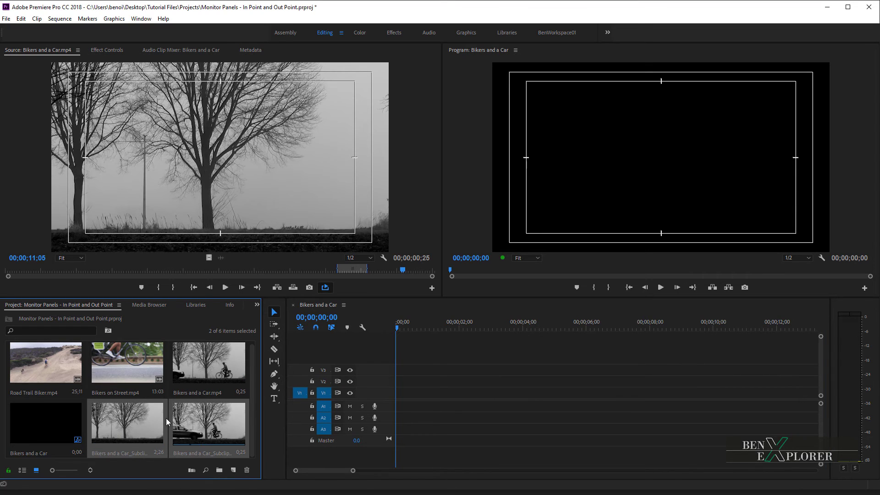
left_click_drag(180, 417, 435, 394)
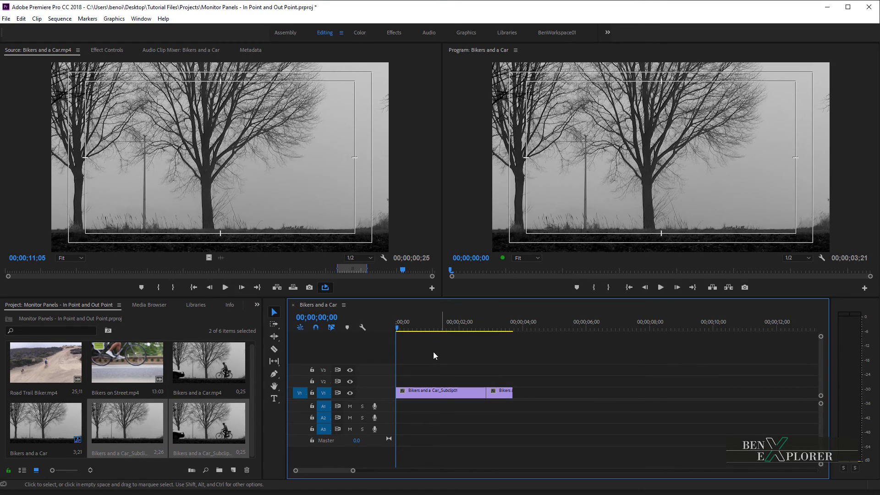
key("space")
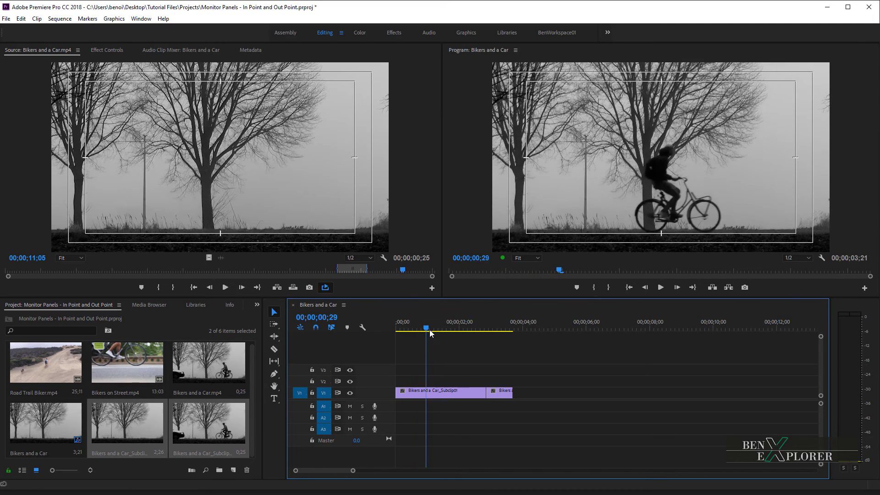
left_click_drag(450, 331, 393, 339)
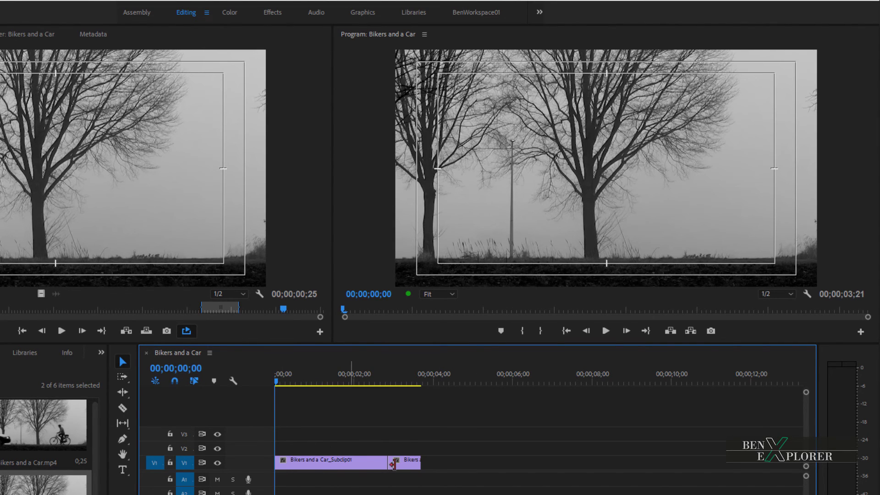
Select both subclips on V1 together and delete them from the sequence
left_click(341, 462)
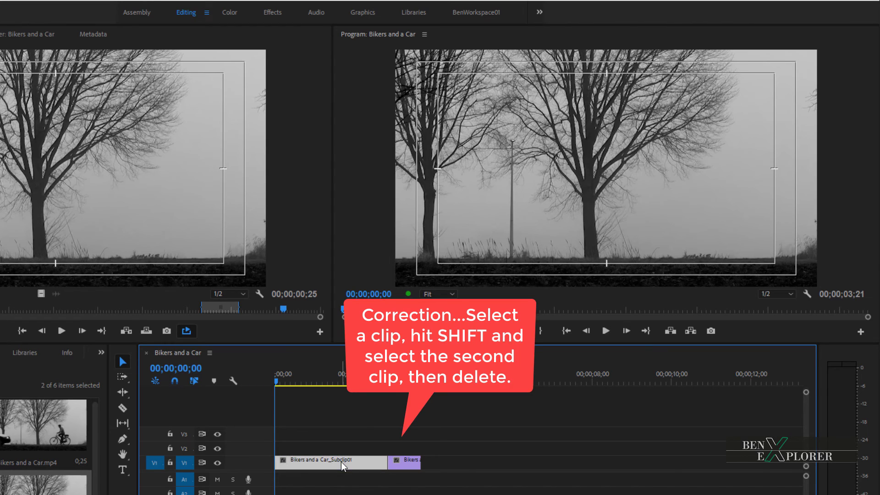
left_click(403, 463)
left_click(376, 468, "shift")
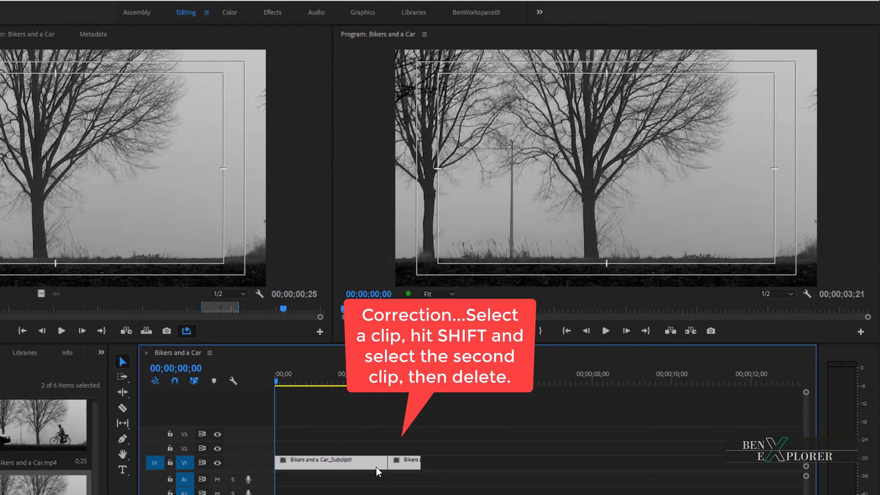
key("Delete")
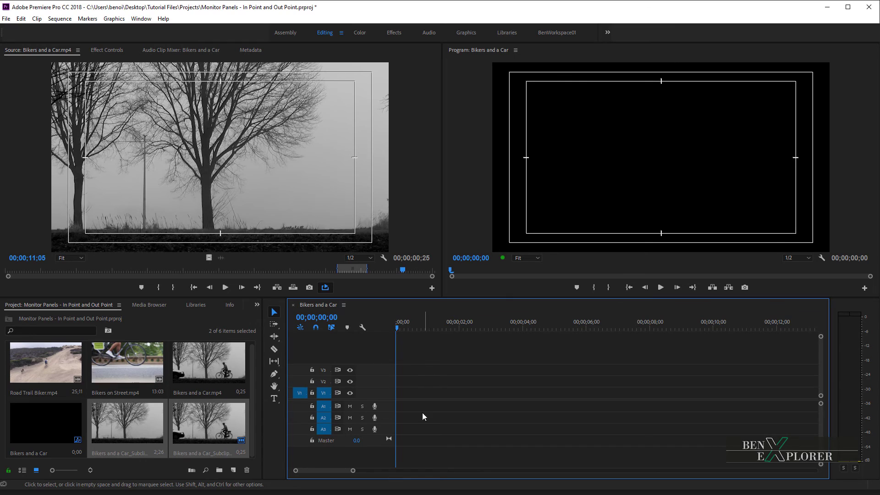
Clear the In and Out points of Bikers and a Car.mp4 and place the full clip at the start of V1
double_click(217, 367)
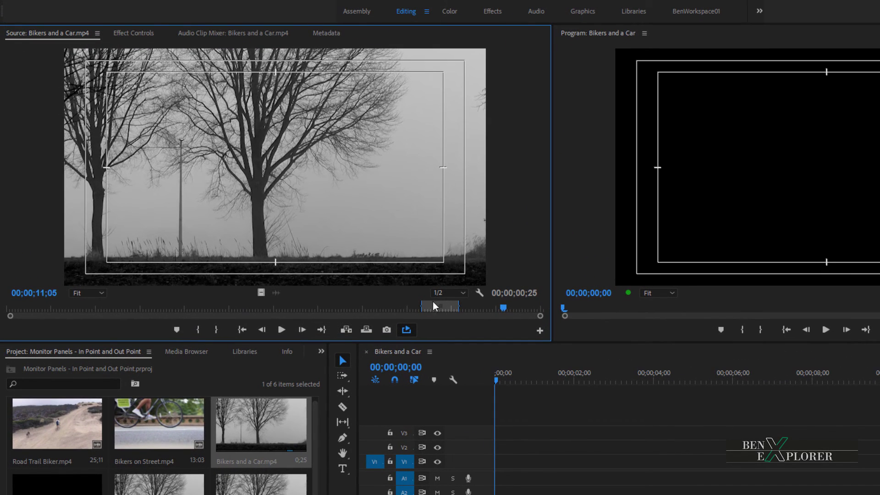
right_click(352, 187)
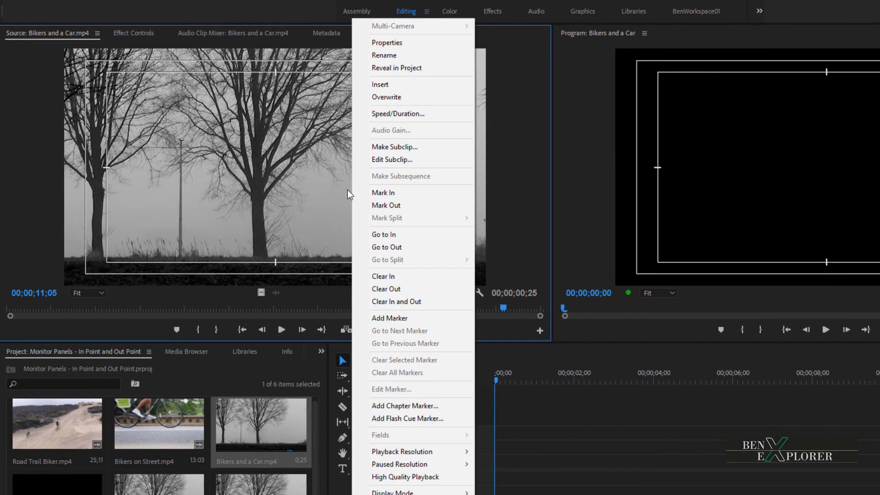
left_click(412, 301)
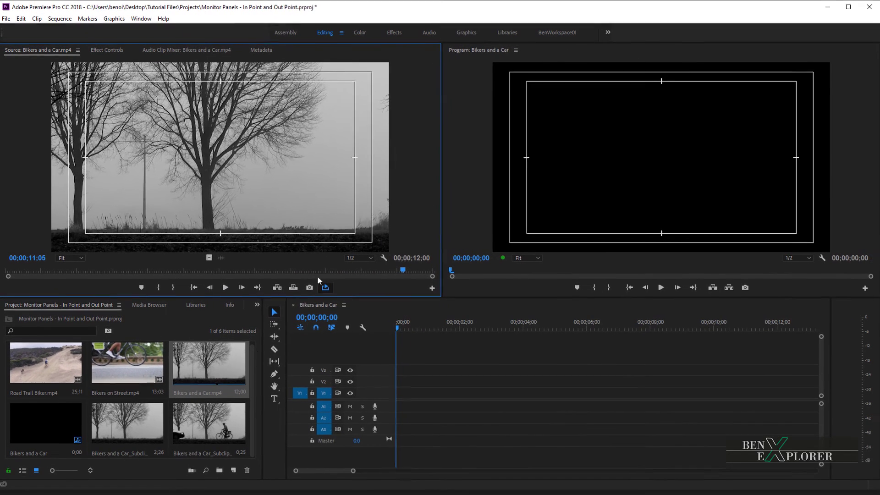
left_click_drag(213, 363, 432, 386)
Mark an In point at about 00;00;05;24 and an Out point at 00;00;09;09 in the Bikers and a Car sequence
mouse_move(398, 328)
left_mouse_down()
mouse_move(709, 329)
mouse_move(552, 332)
mouse_move(691, 328)
left_mouse_up()
left_click(593, 288)
left_click(609, 288)
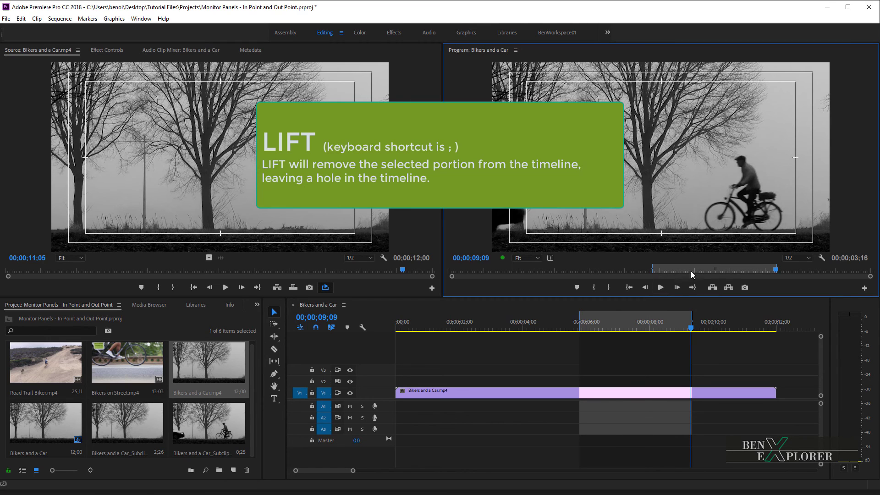
Try Lift on the sequence's marked range, undo it, and use Extract on the same range instead
left_click(713, 287)
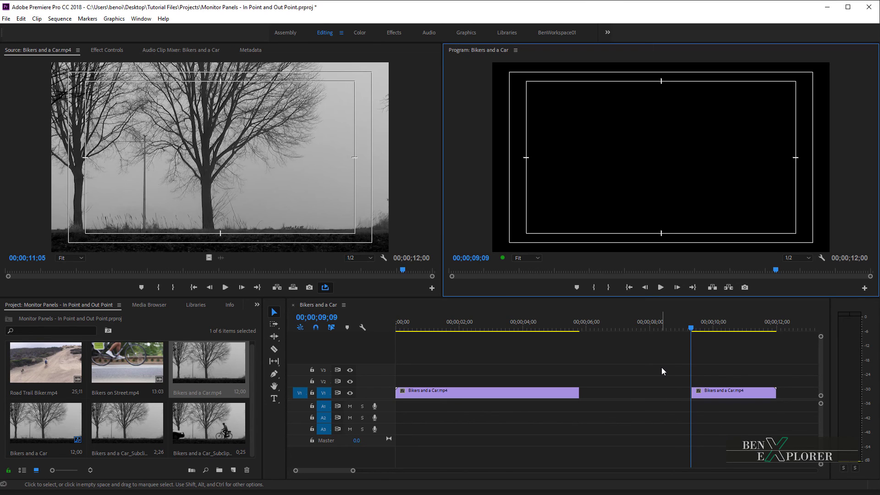
key("ctrl+z")
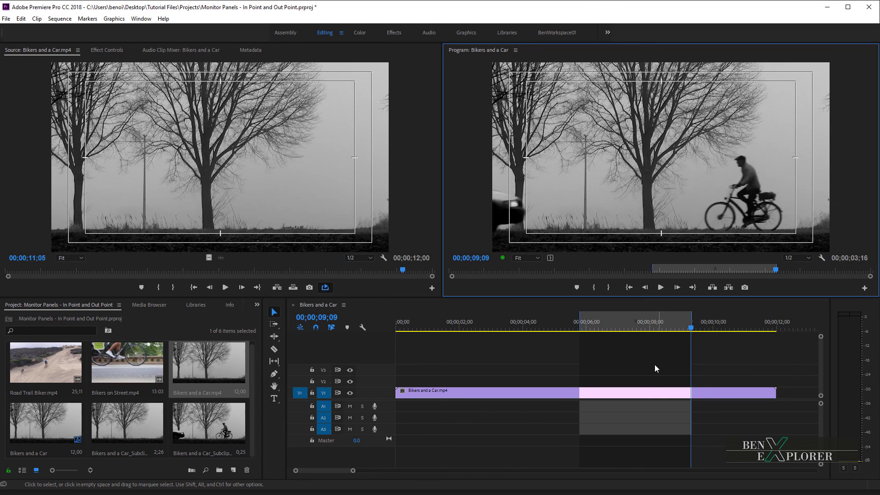
left_click(731, 290)
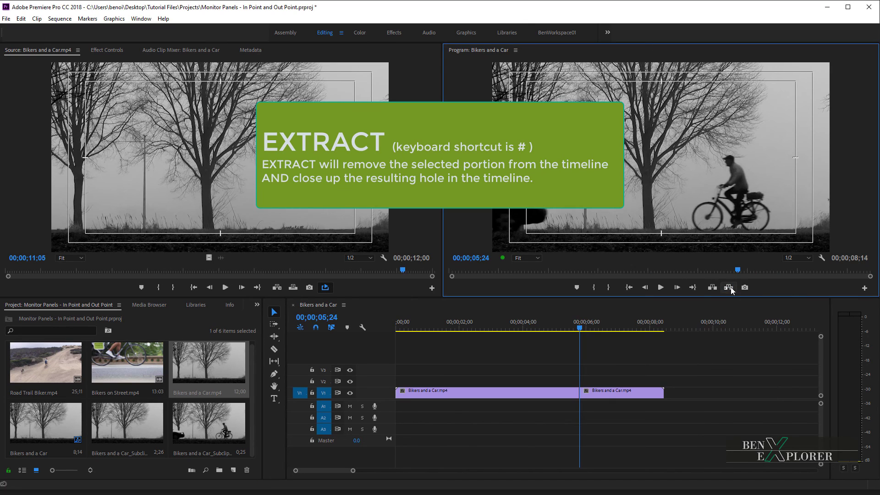